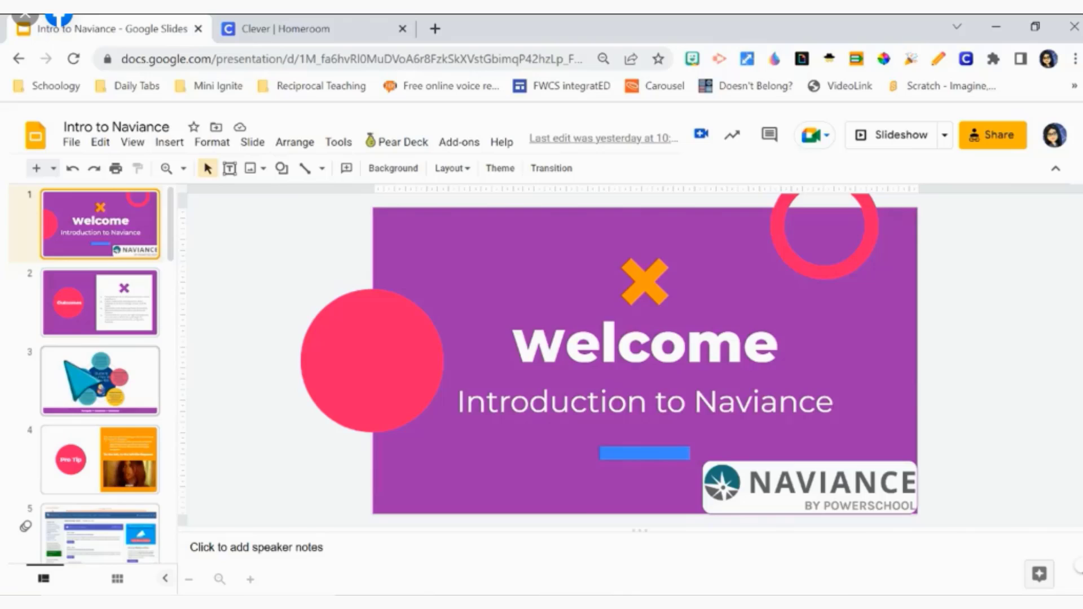
- Show slide 3, Student Journey in Naviance, with its Career Exploration and College Planning speaker notes
click(84, 381)
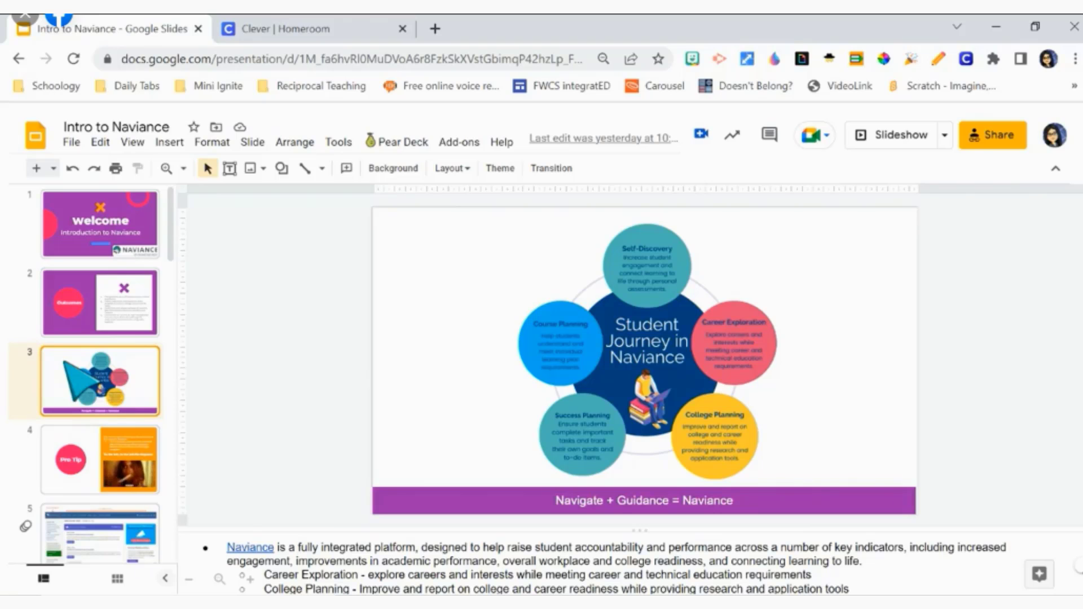
- Advance to slide 4, the Pro Tip about checking the far left side of Naviance
key(Down)
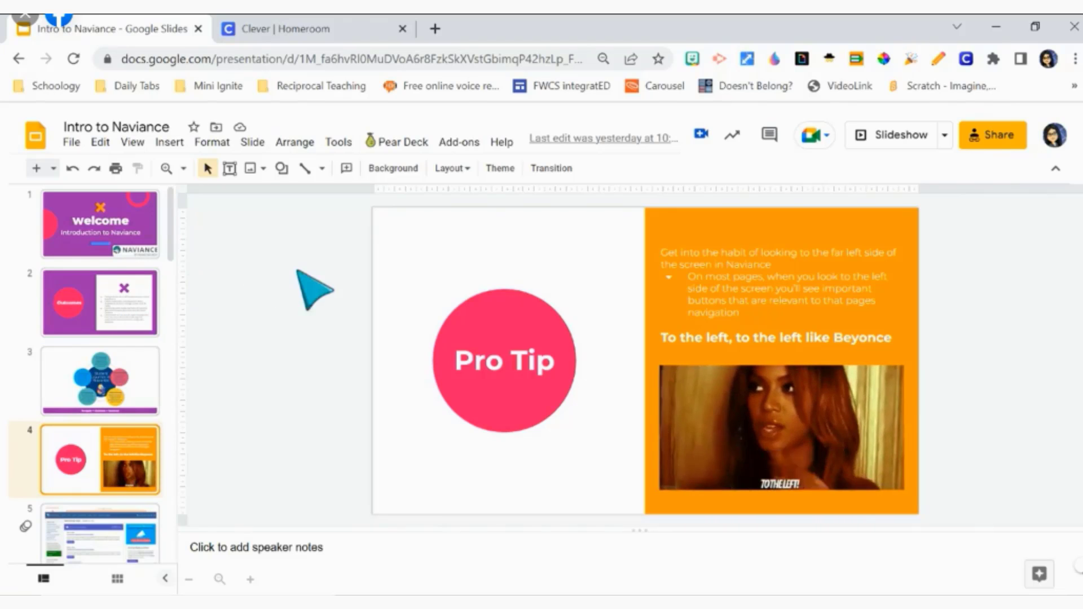
- On the Clever Homeroom page, launch the Naviance tile under FWCS Applications
click(303, 29)
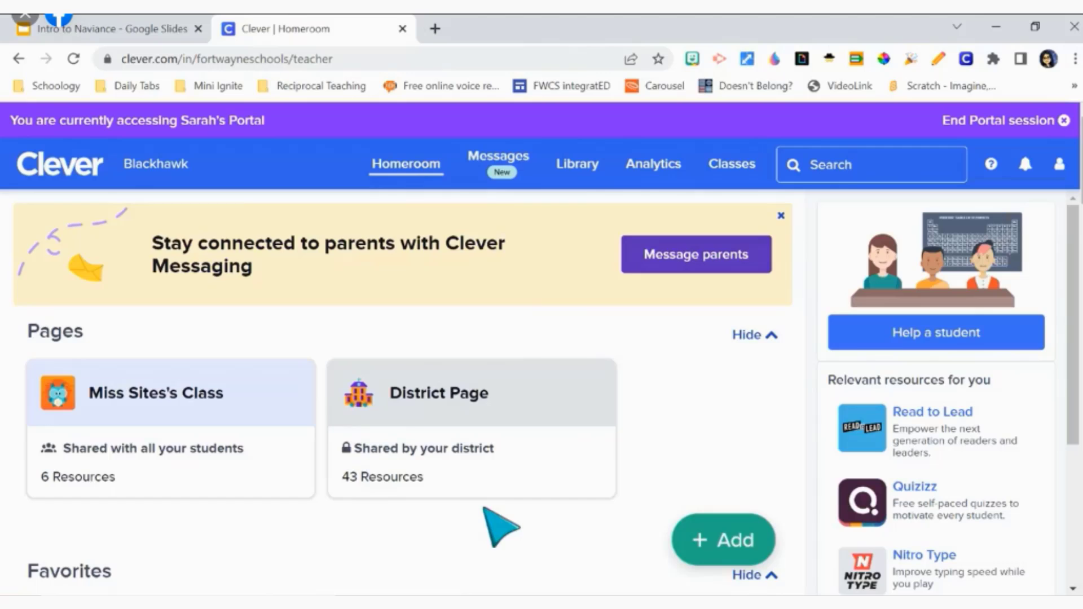
scroll(486, 509, down, 12)
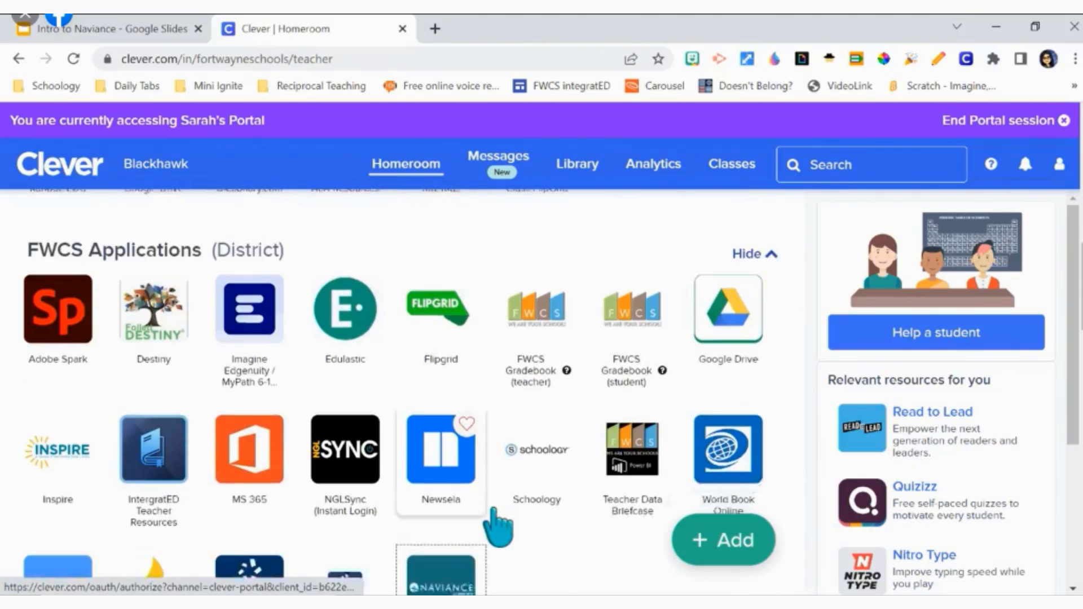
scroll(496, 519, down, 4)
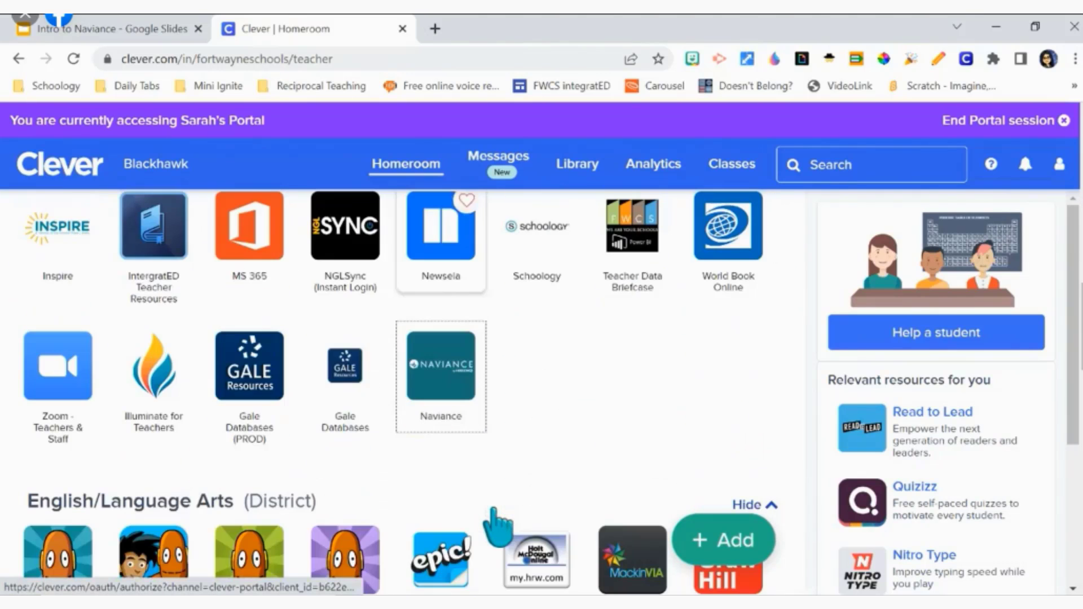
click(452, 407)
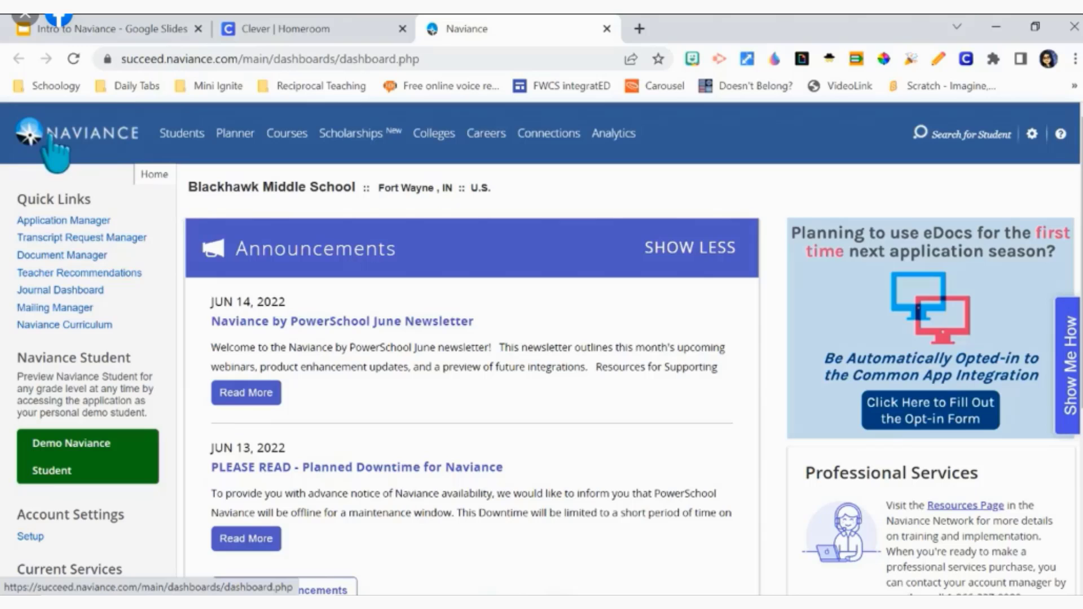
- Load the Blackhawk Middle School dashboard showing the June 2022 announcements
click(77, 139)
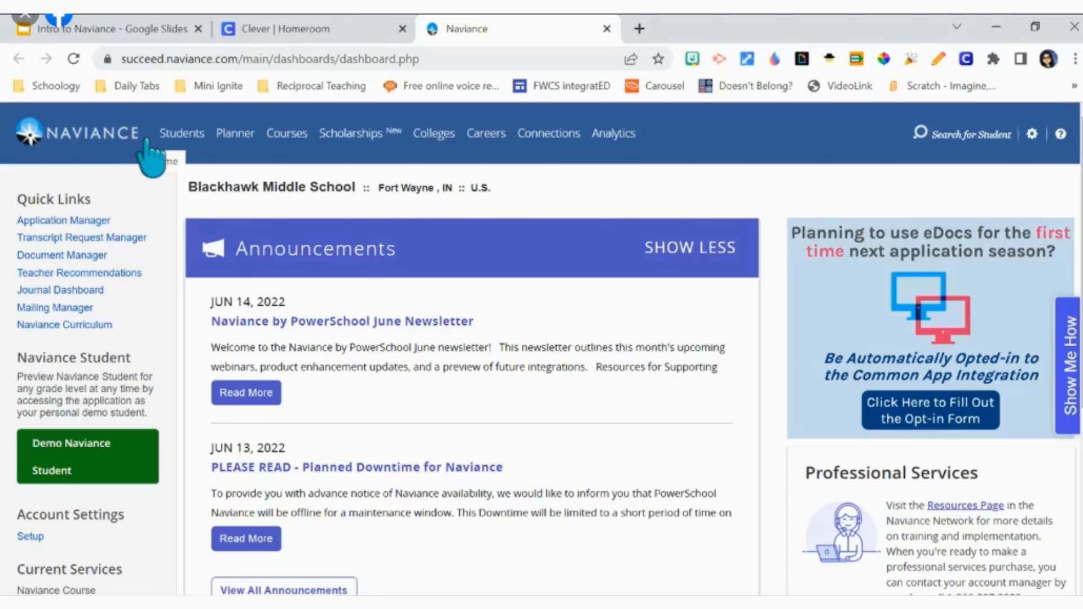
mouse_move(183, 141)
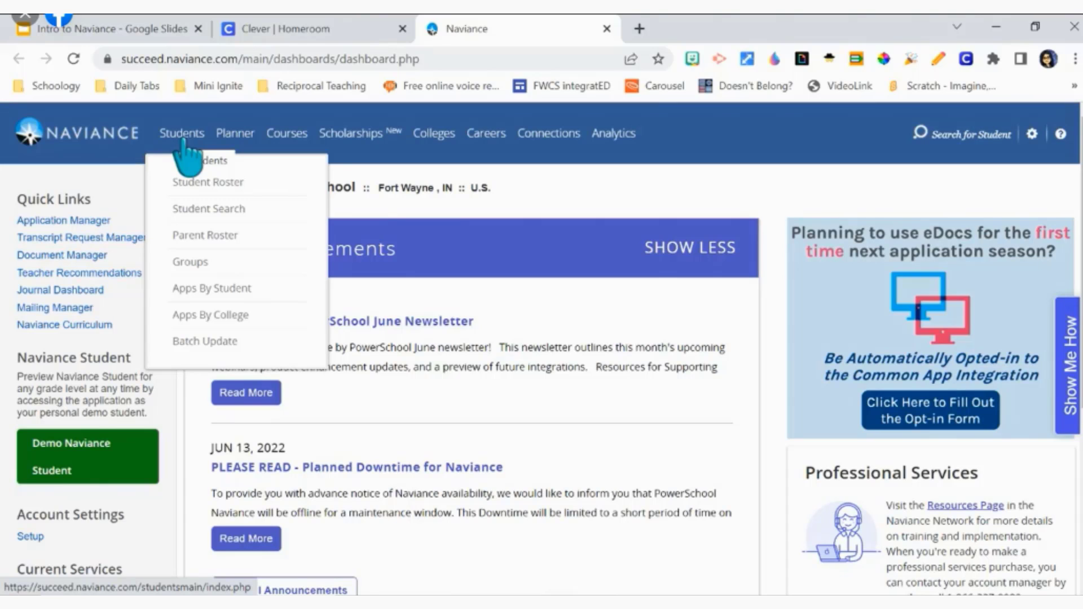
mouse_move(233, 140)
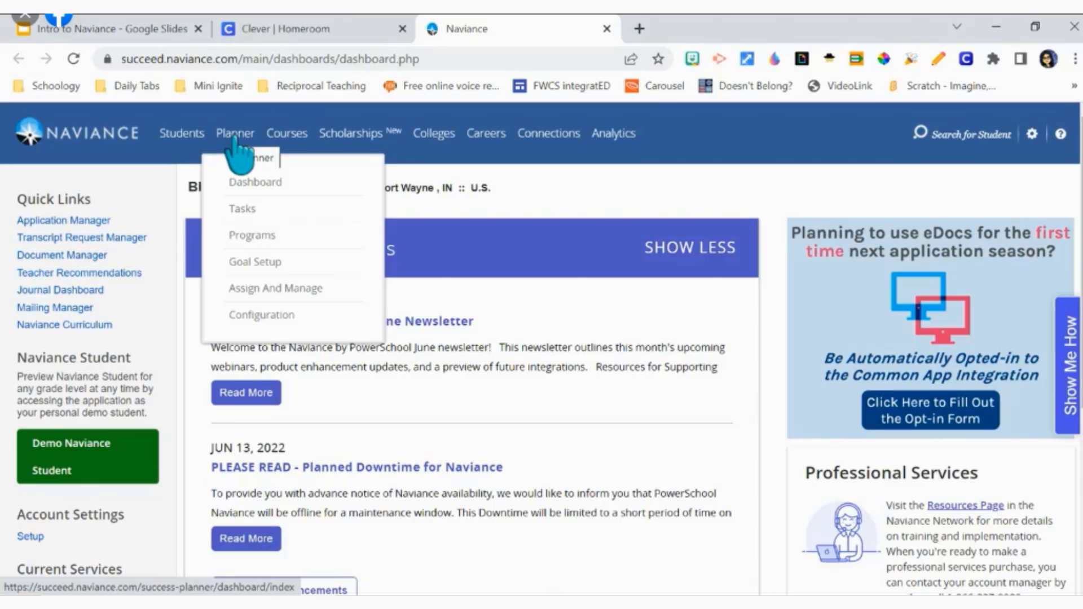
mouse_move(289, 129)
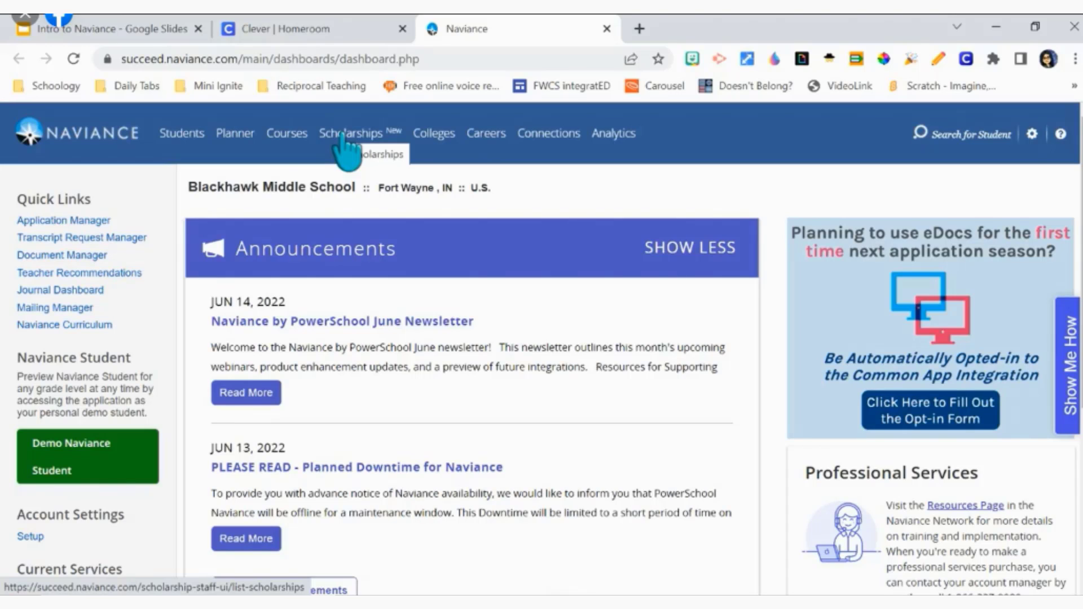
mouse_move(434, 134)
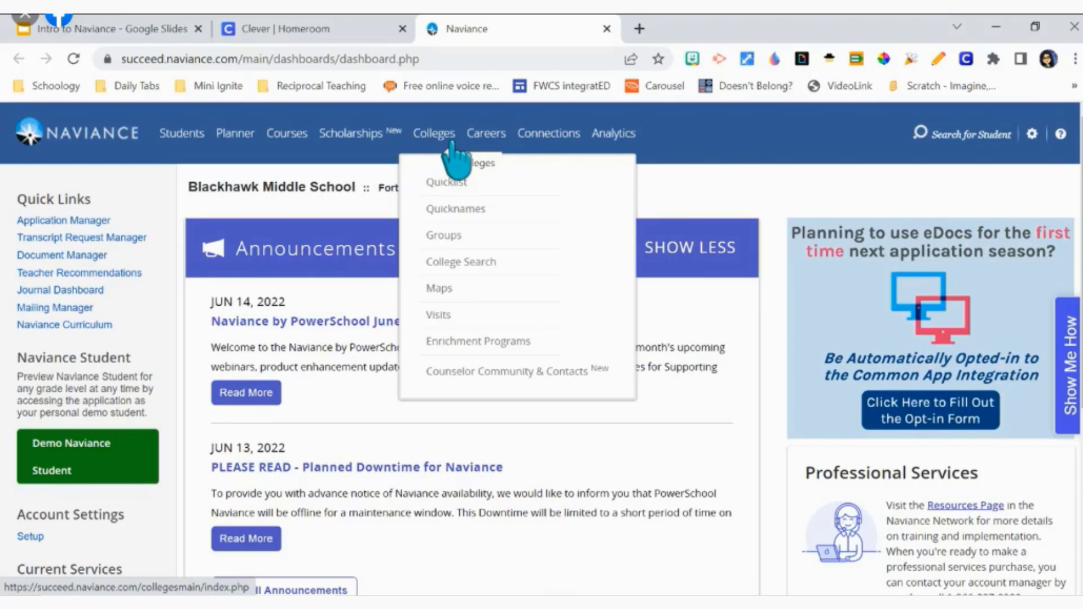
mouse_move(501, 145)
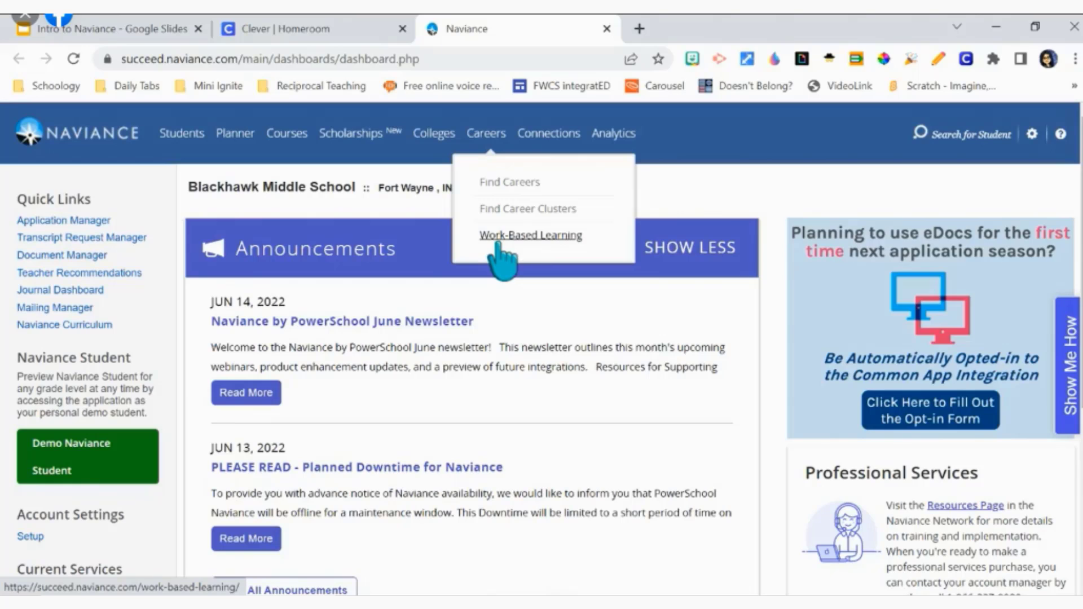
mouse_move(580, 136)
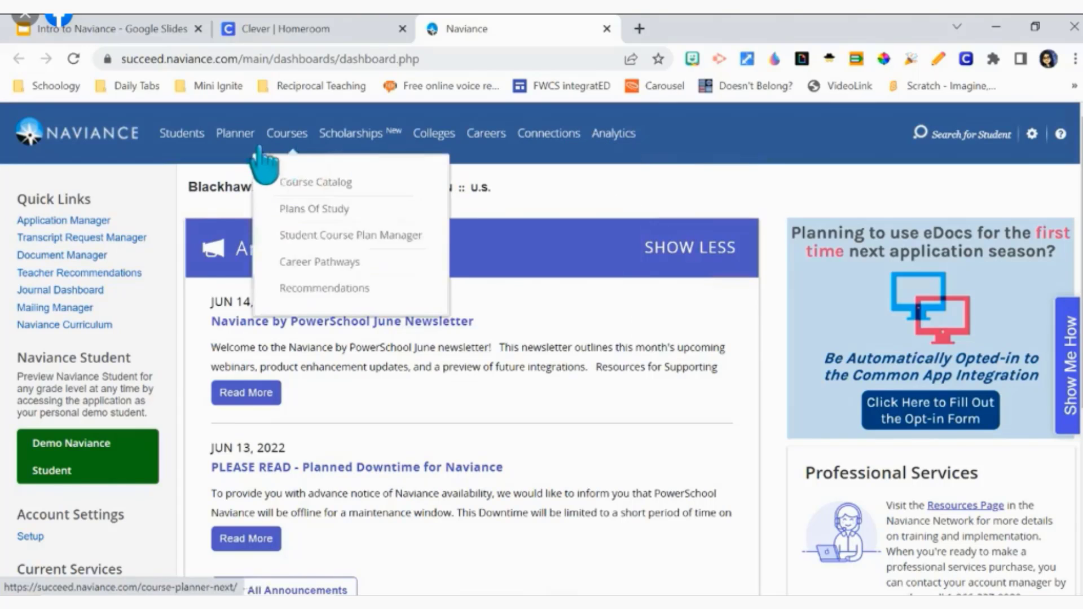
- Open the Student Roster, keep class of 2026 selected, and focus the last-name lookup box
mouse_move(174, 138)
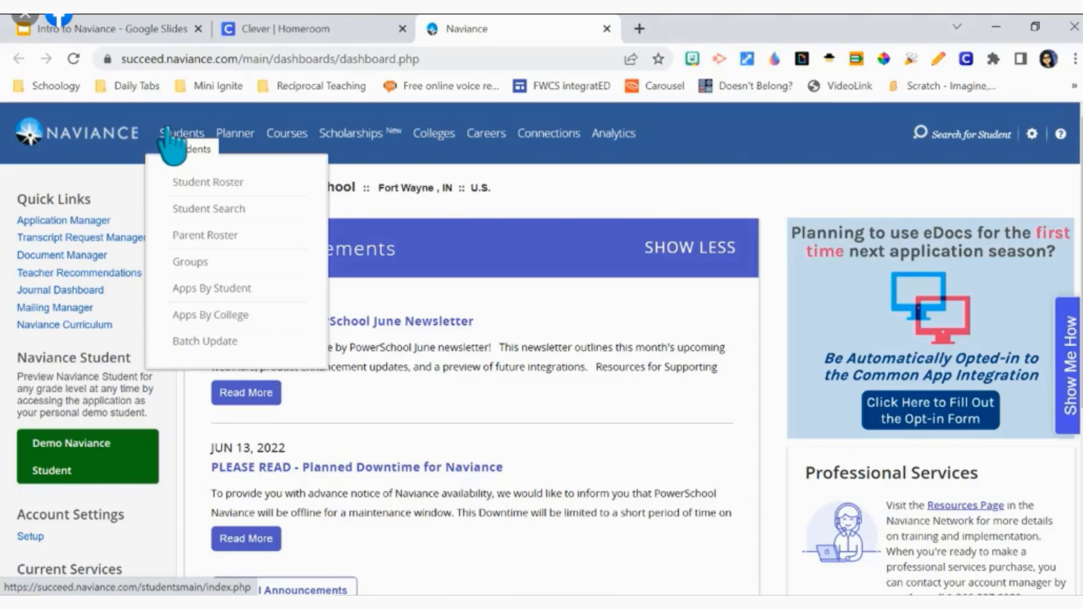
click(205, 186)
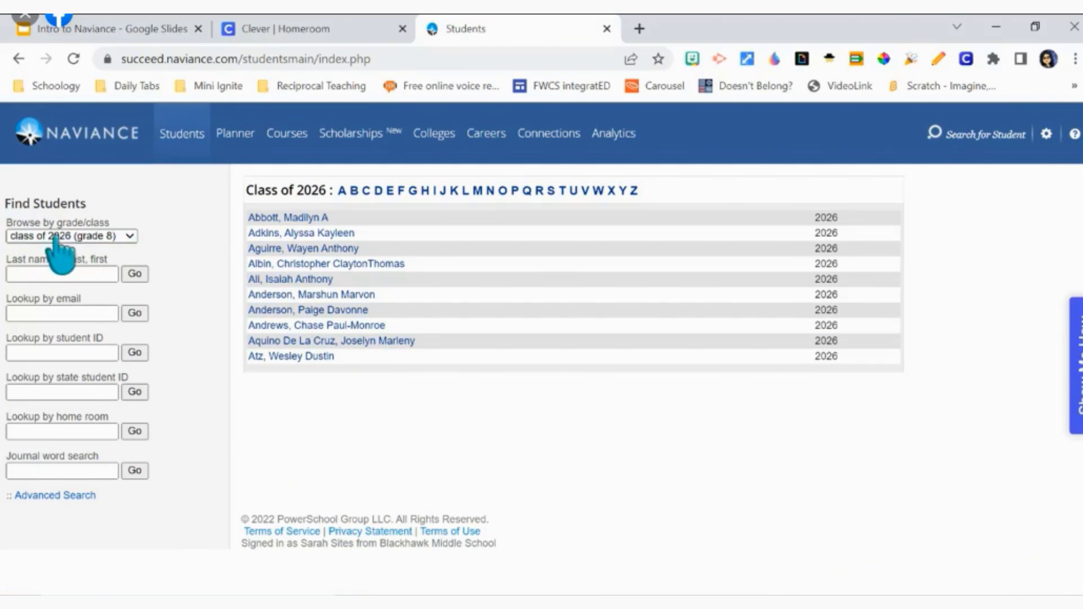
click(134, 237)
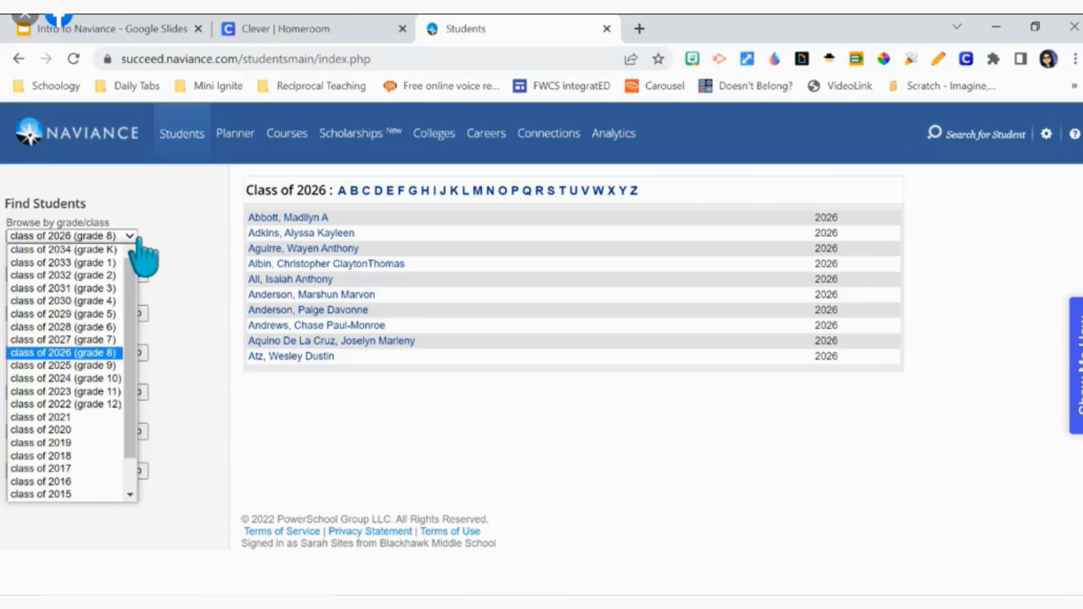
click(53, 354)
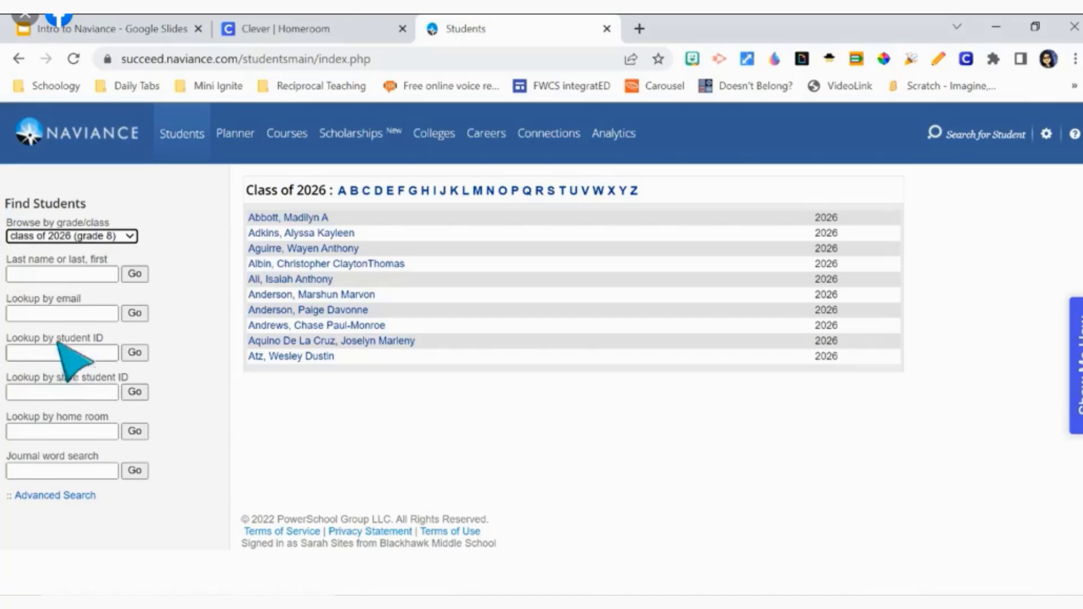
click(51, 275)
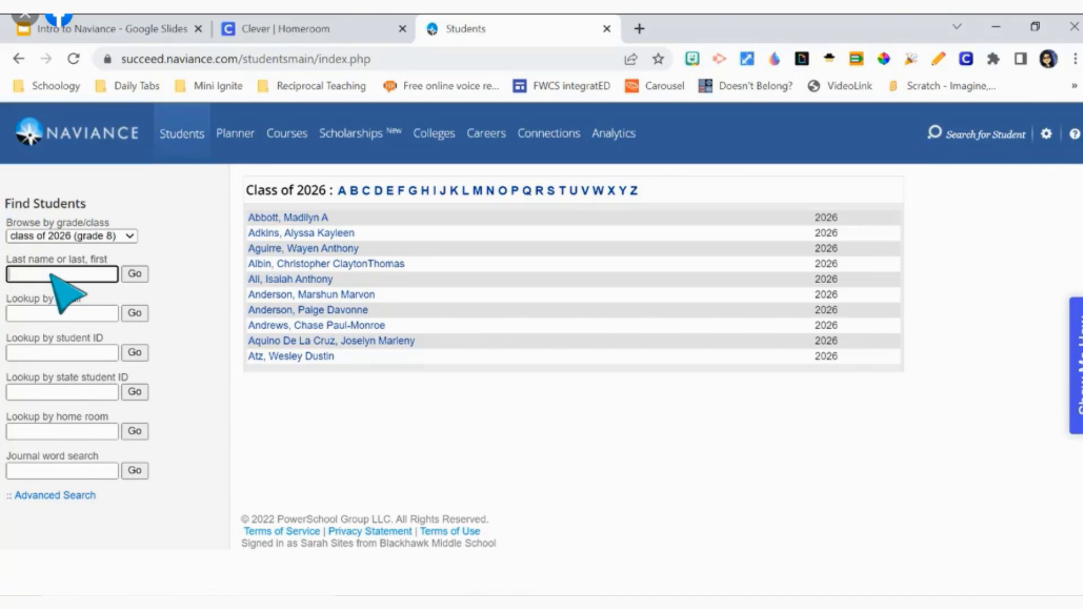
- Search by the student's last name and review their class of 2026 Student Profile
text(marley)
key(Return)
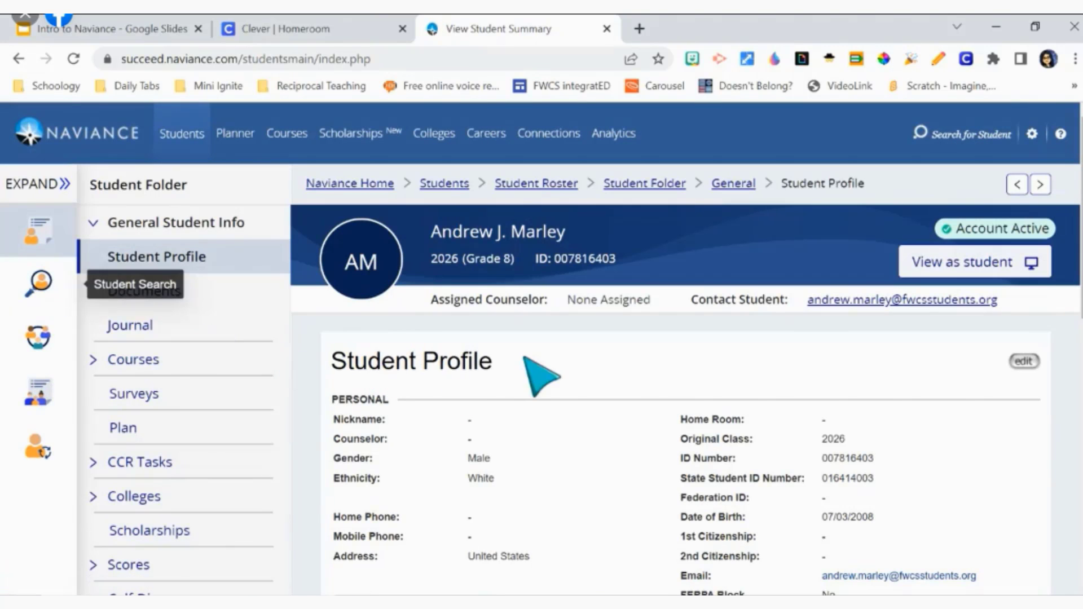
scroll(544, 398, down, 10)
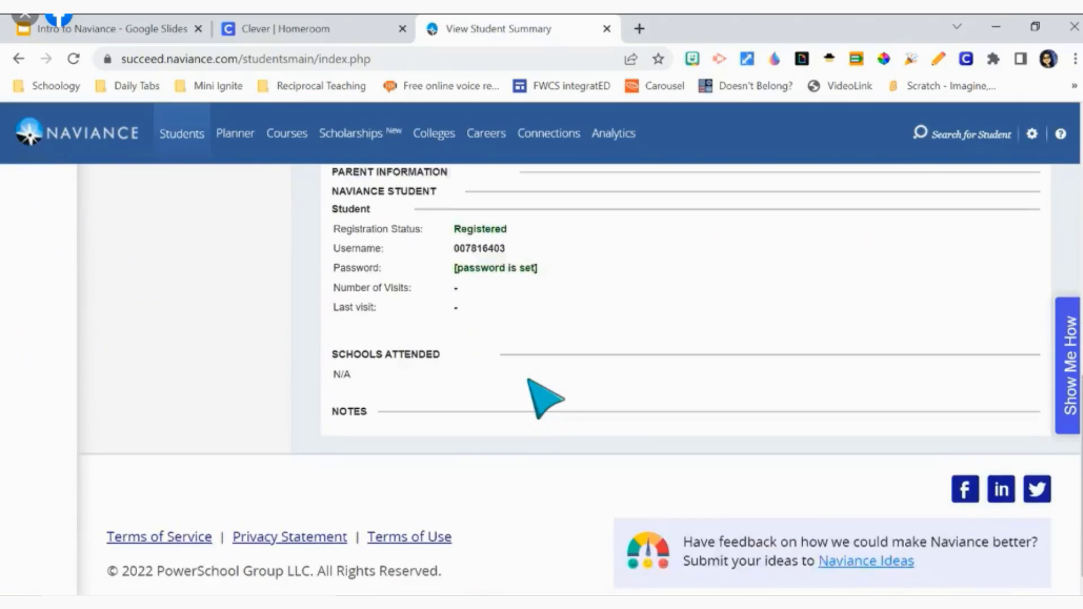
scroll(544, 399, up, 10)
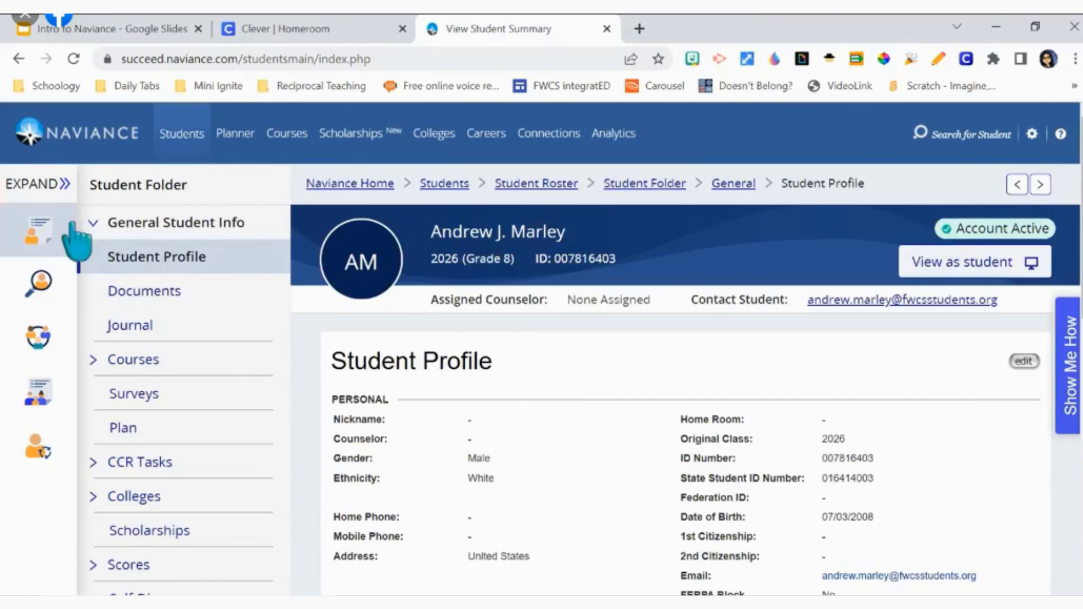
- Leave the student profile for the Blackhawk Middle School home dashboard
click(110, 144)
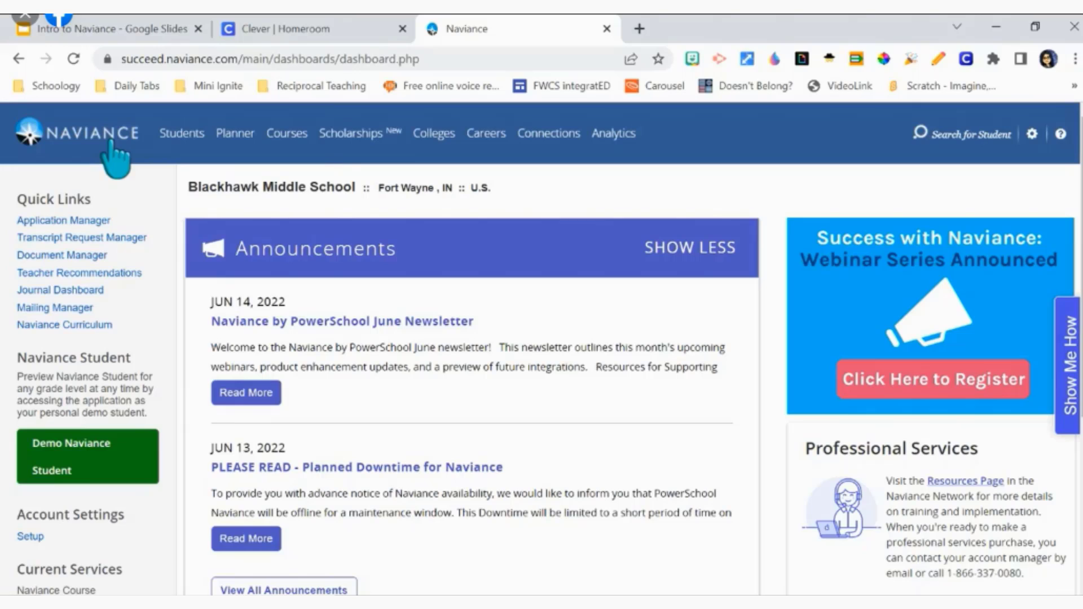
mouse_move(169, 138)
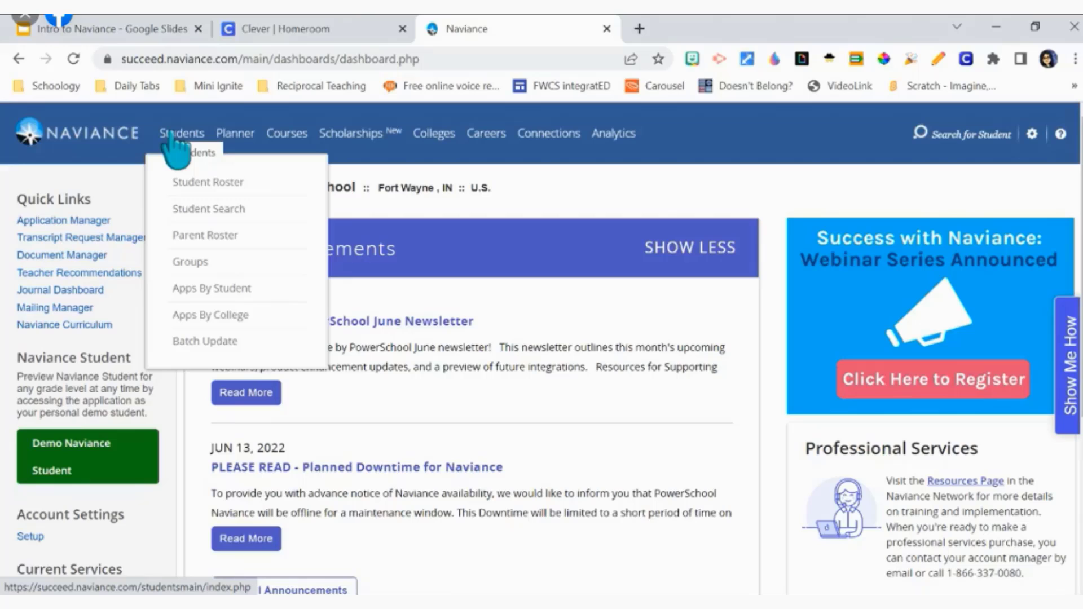
- Browse the Student Roster filtered to the class of 2028 (grade 6)
click(187, 185)
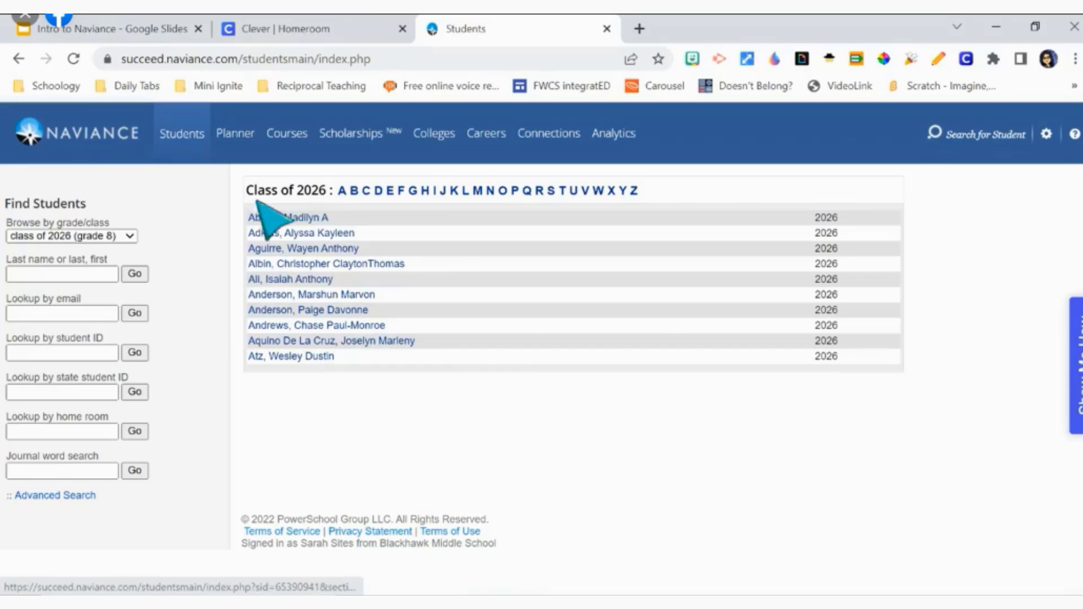
click(118, 237)
click(120, 333)
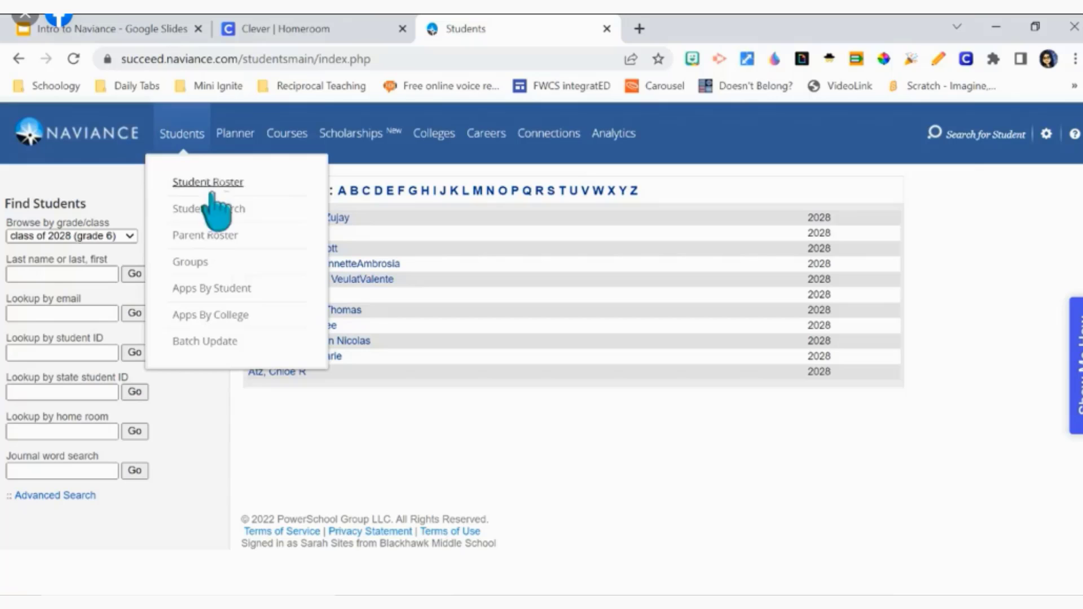
- Show the Student Groups page listing Advanced Placement, Career Academy, YLS and their codes
click(195, 262)
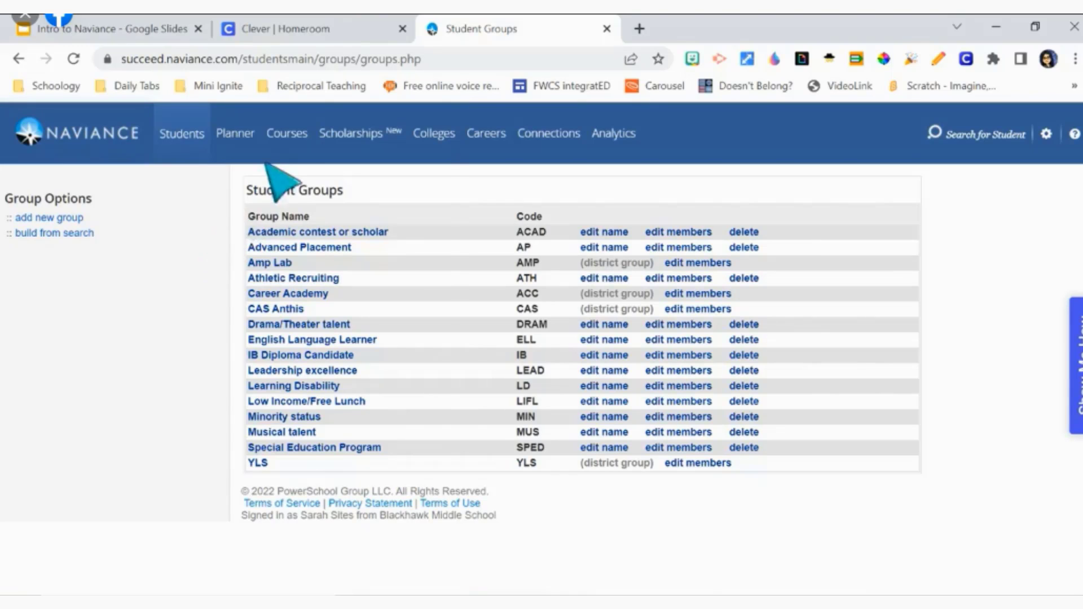
mouse_move(258, 144)
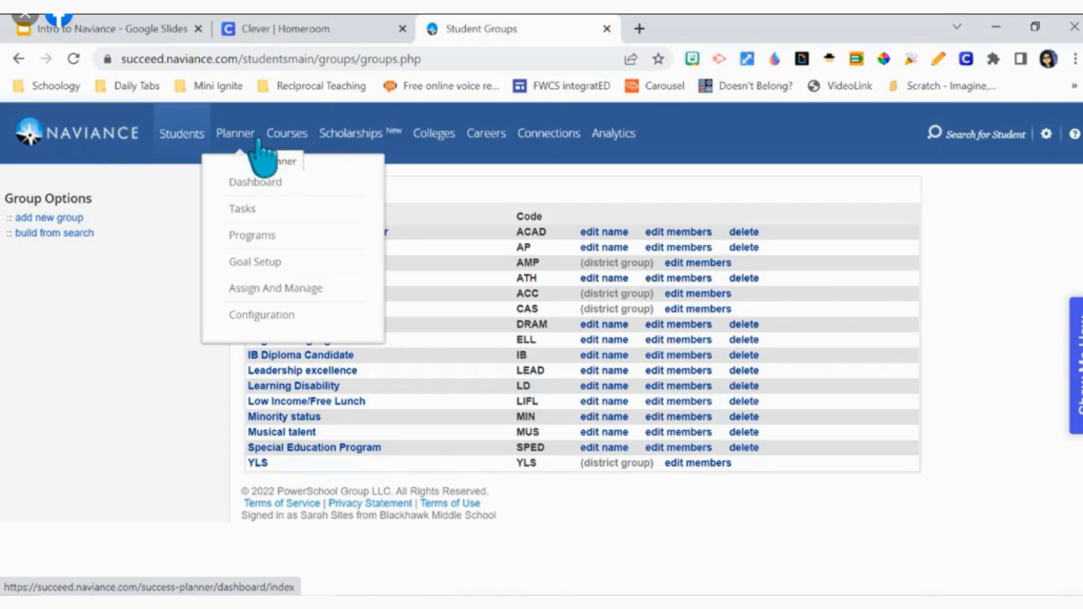
mouse_move(287, 140)
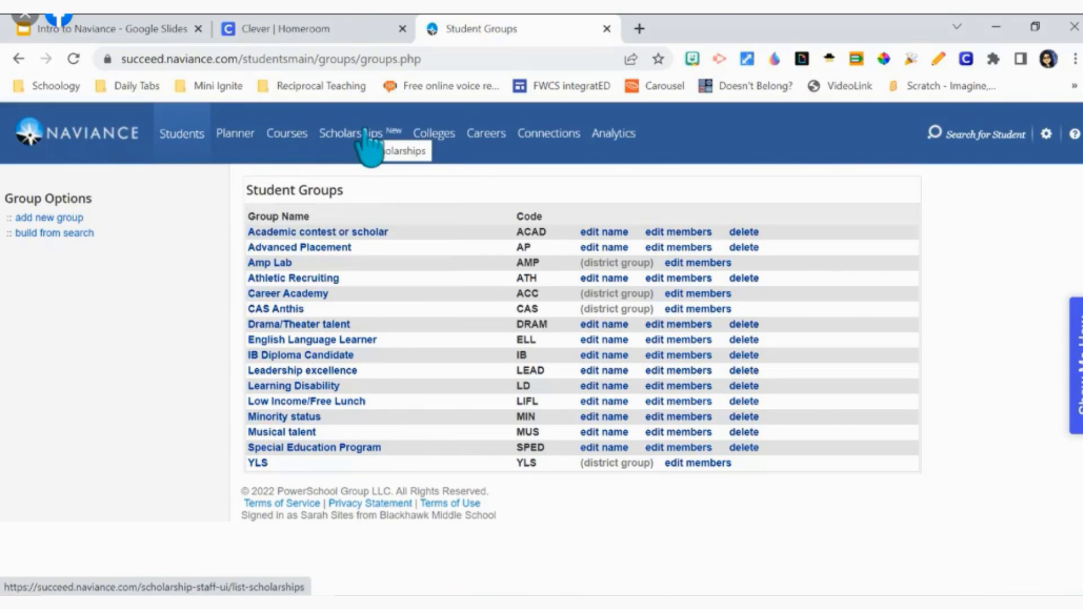
mouse_move(445, 150)
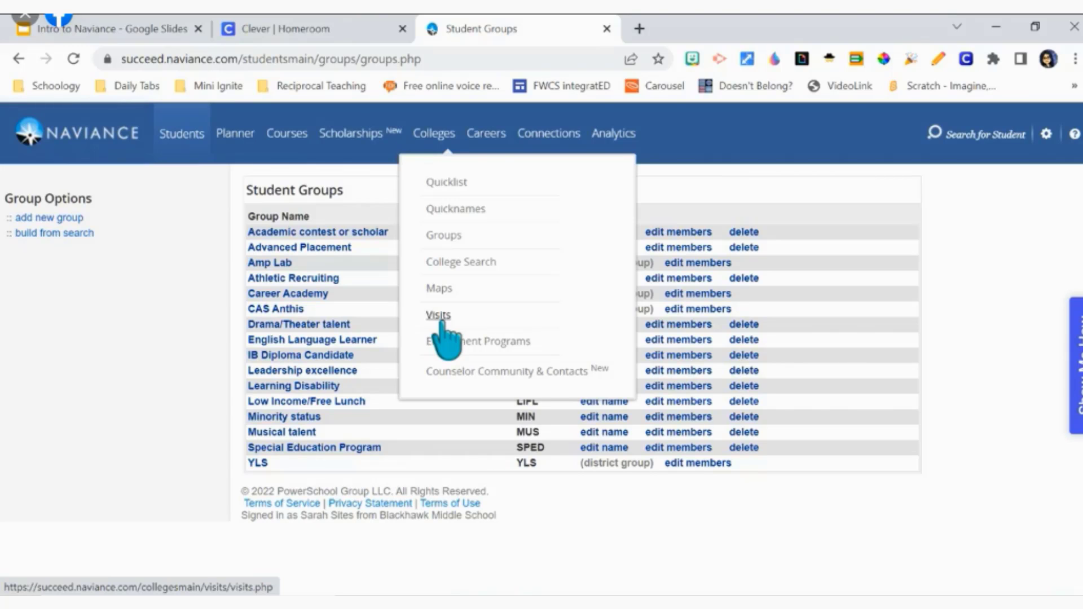
mouse_move(485, 148)
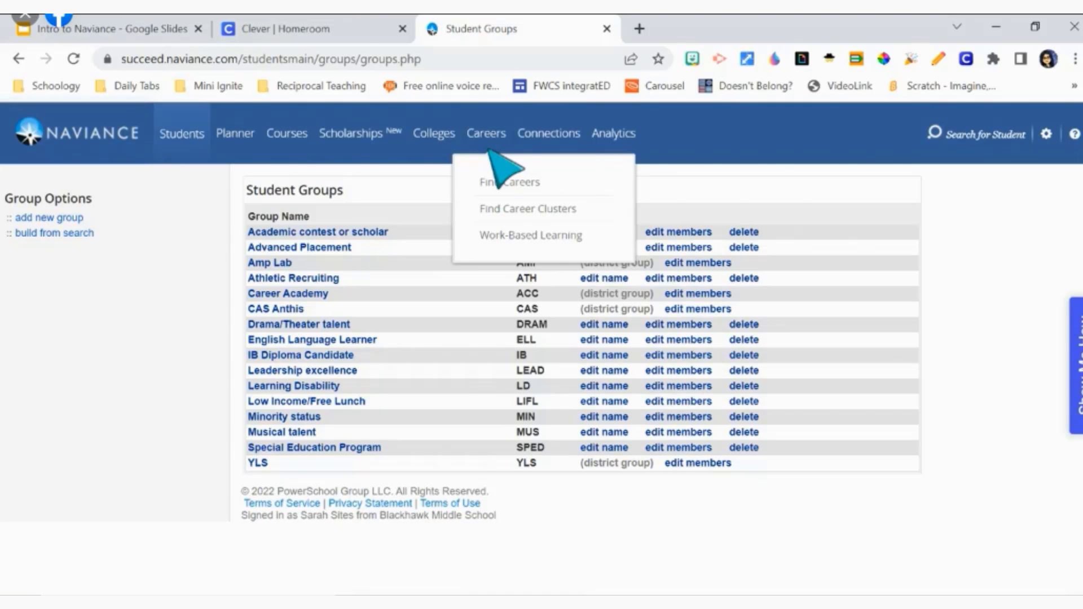
- Open the Actors career page from the 79-career Find Careers list
click(515, 181)
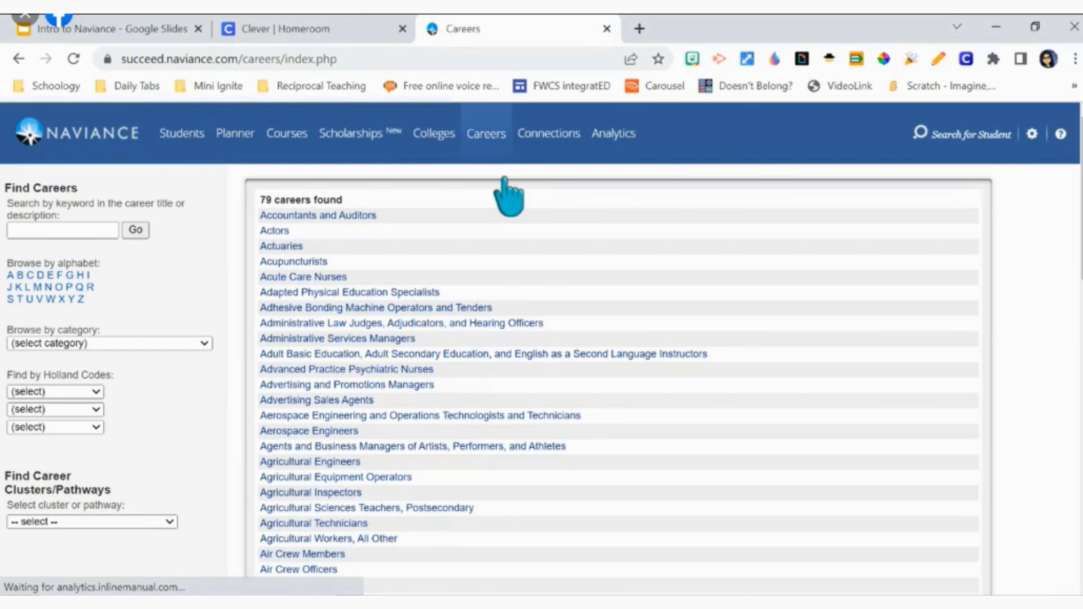
click(279, 231)
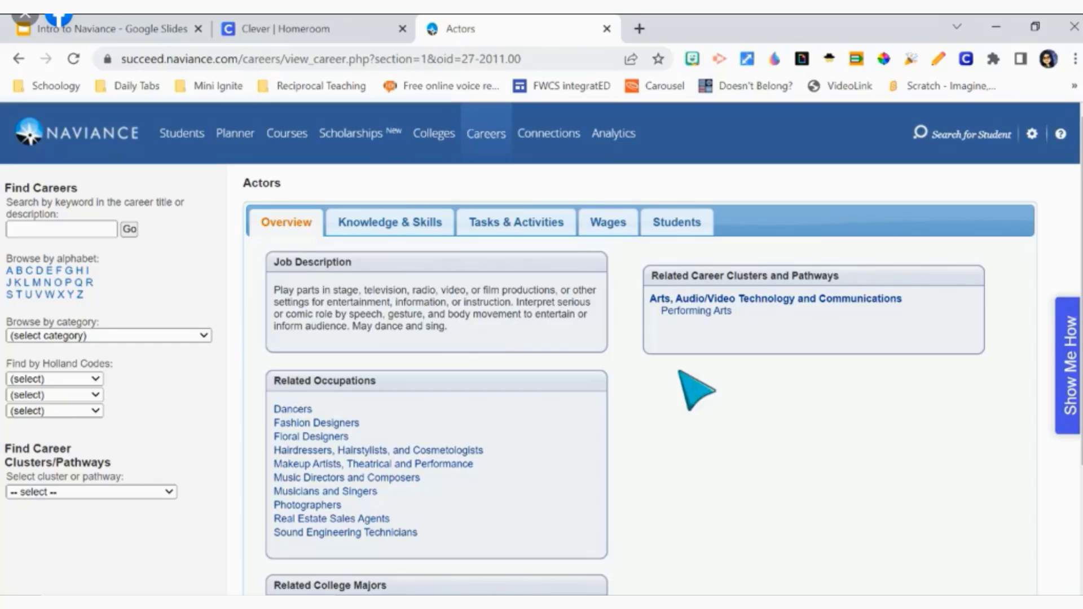
- Review the Actors page's Knowledge & Skills and Tasks & Activities tabs
scroll(677, 368, down, 3)
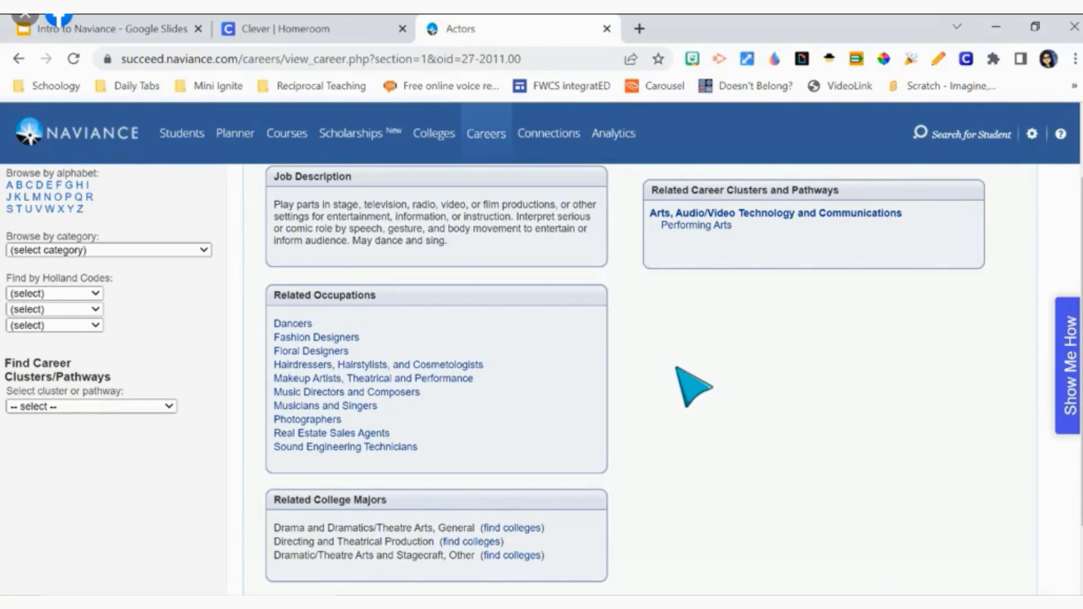
scroll(693, 387, down, 2)
scroll(693, 387, up, 5)
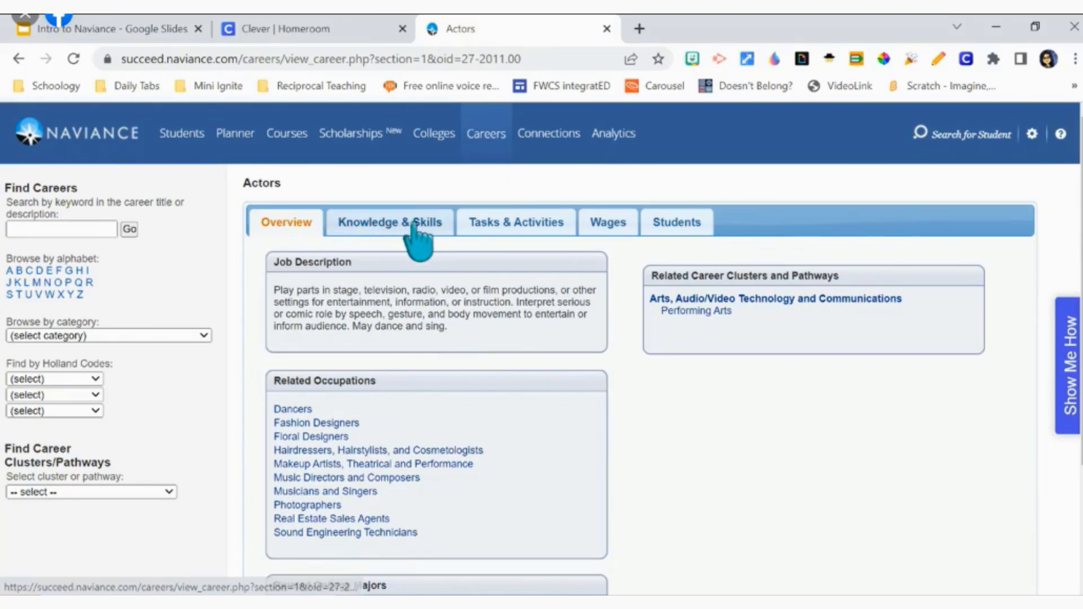
click(388, 225)
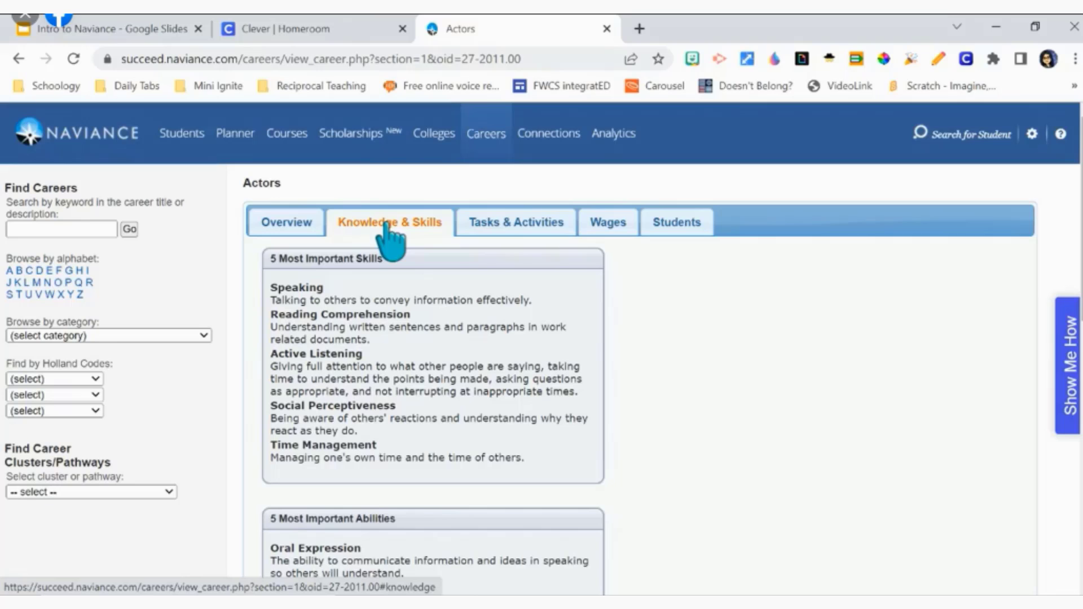
click(526, 223)
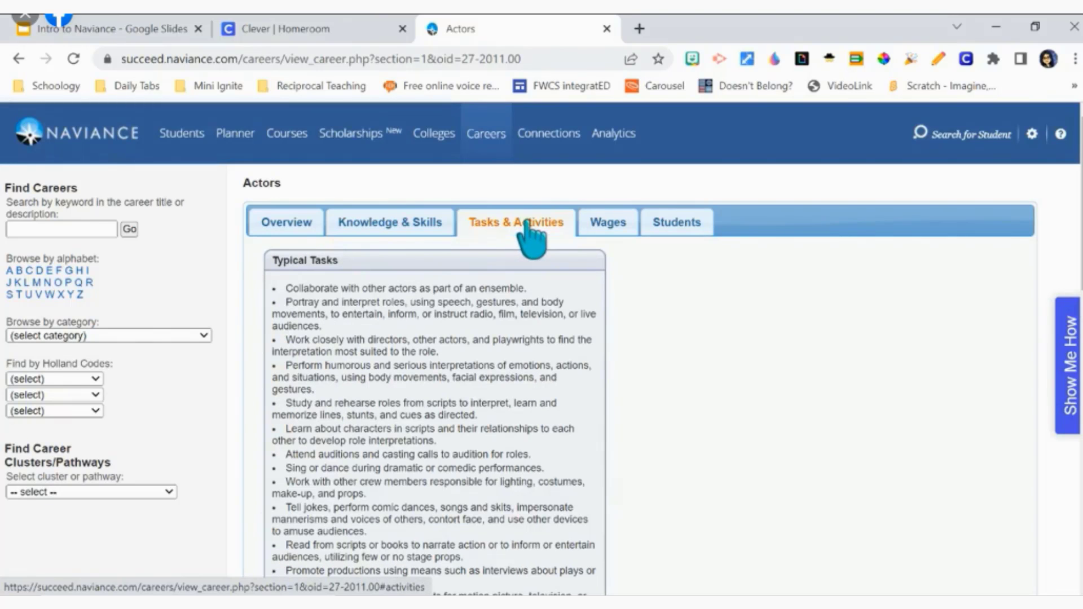
- Check the annual wages for actors by state on the Wages tab
scroll(519, 429, down, 6)
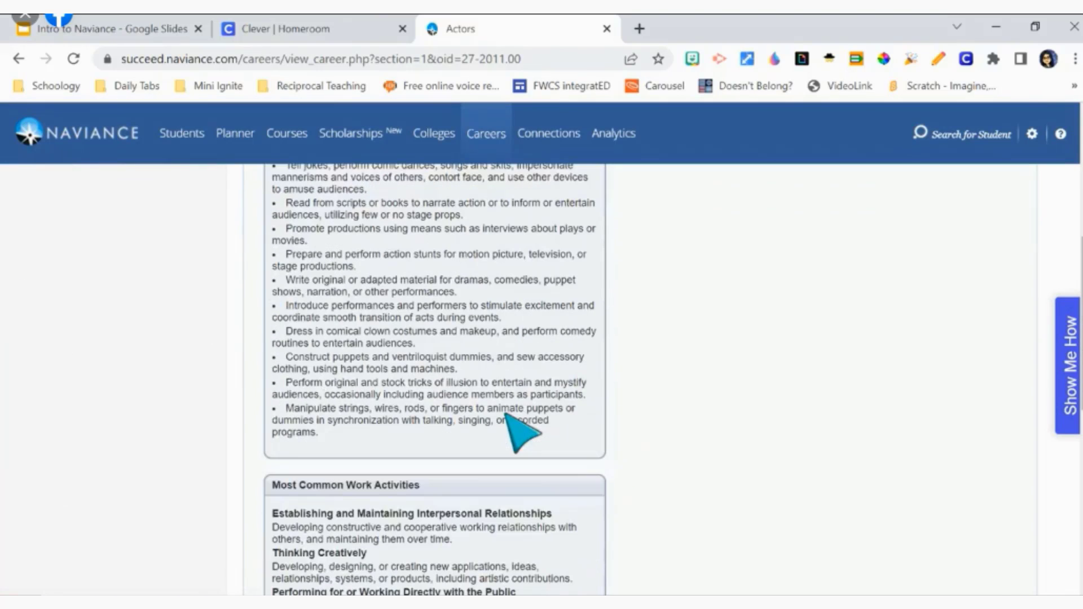
scroll(520, 432, down, 3)
scroll(520, 423, up, 9)
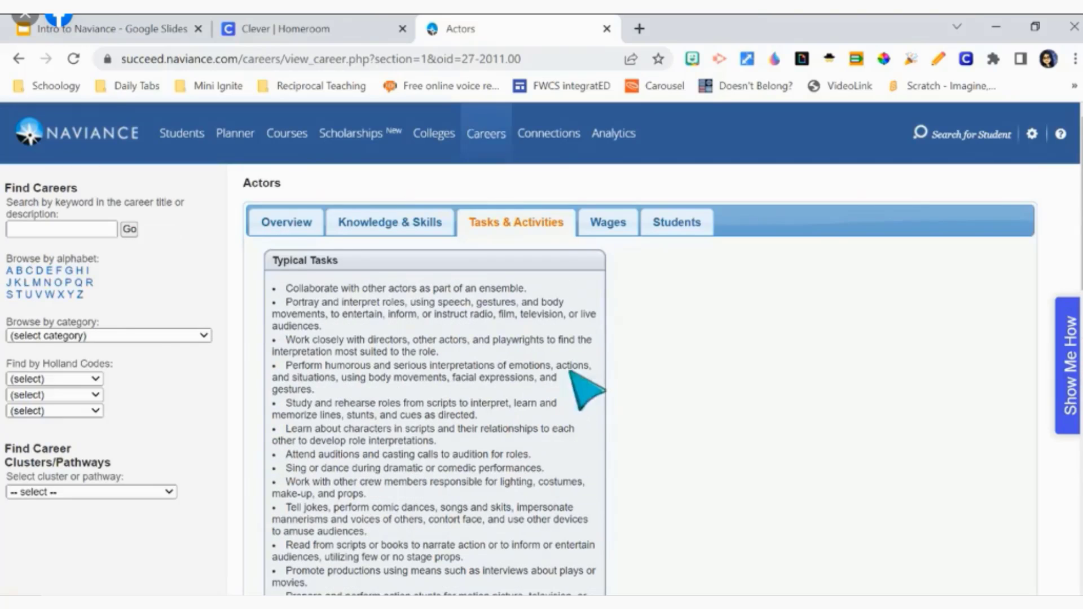
click(614, 219)
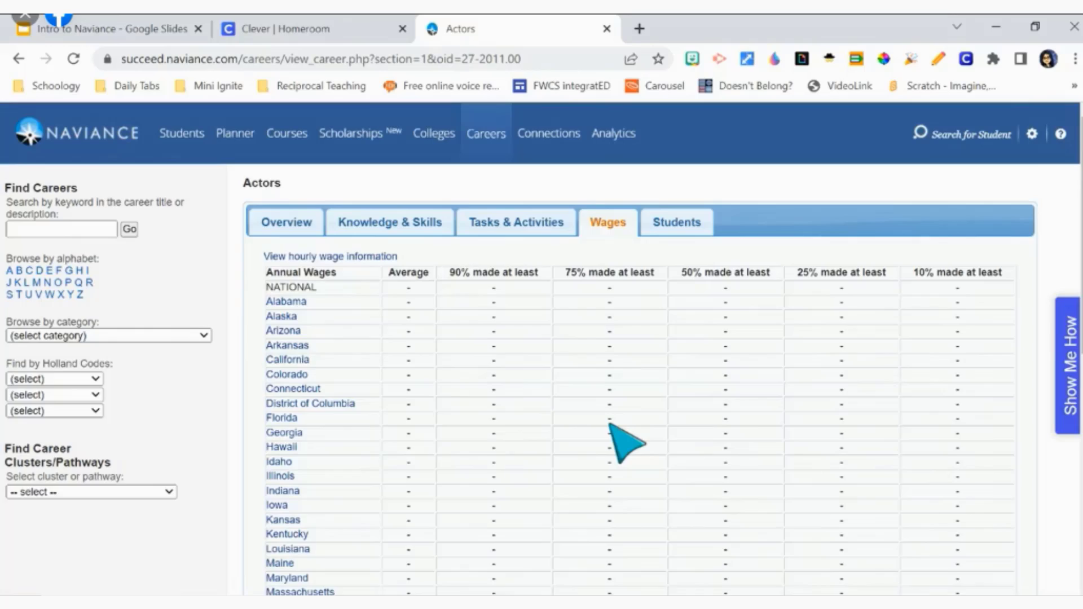
- Open the Students tab and see that no class of 2028 students list Actors
scroll(626, 443, down, 6)
scroll(626, 443, up, 7)
click(677, 223)
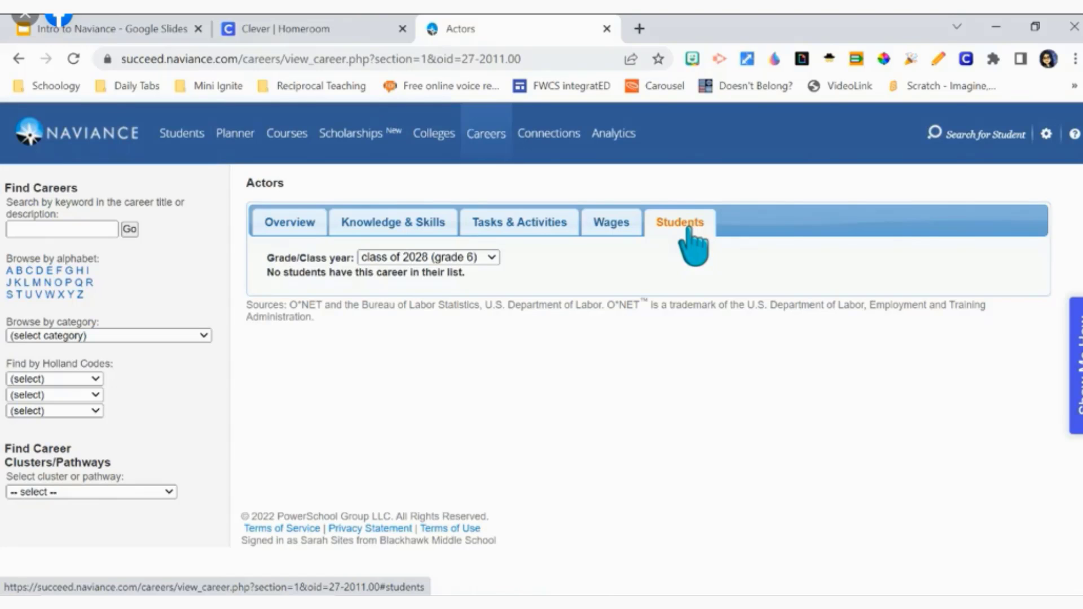
mouse_move(551, 140)
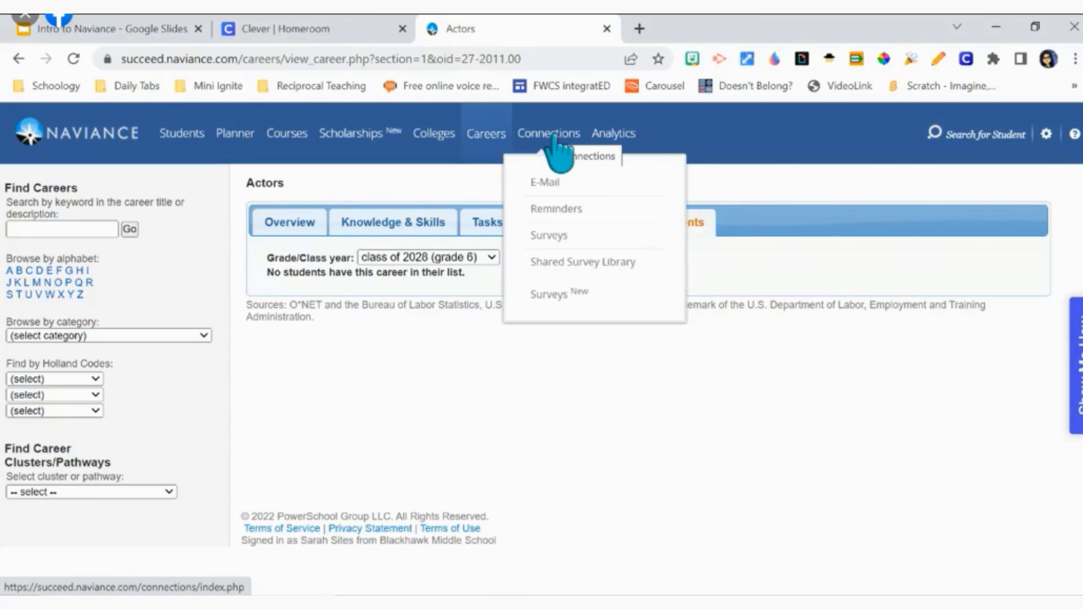
- Return from the Actors page to the main Naviance dashboard via the Naviance logo
mouse_move(629, 135)
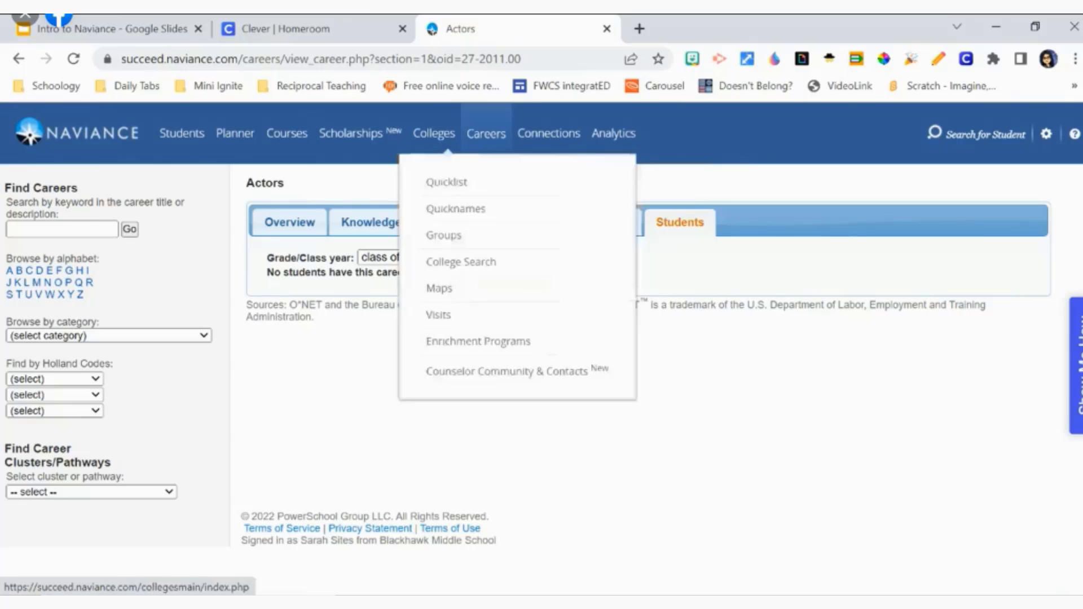
click(84, 148)
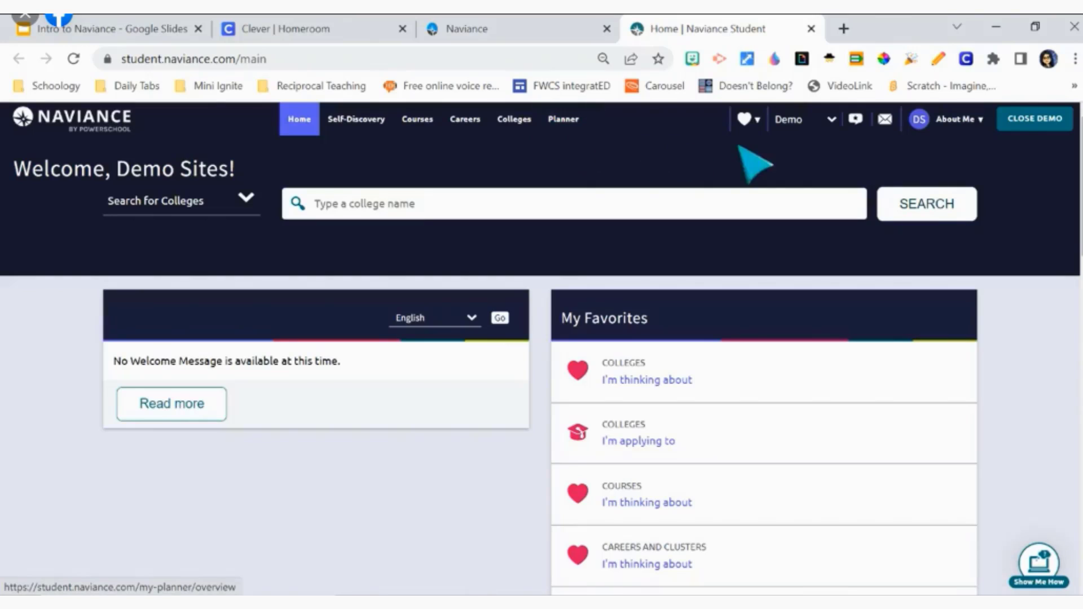
click(831, 119)
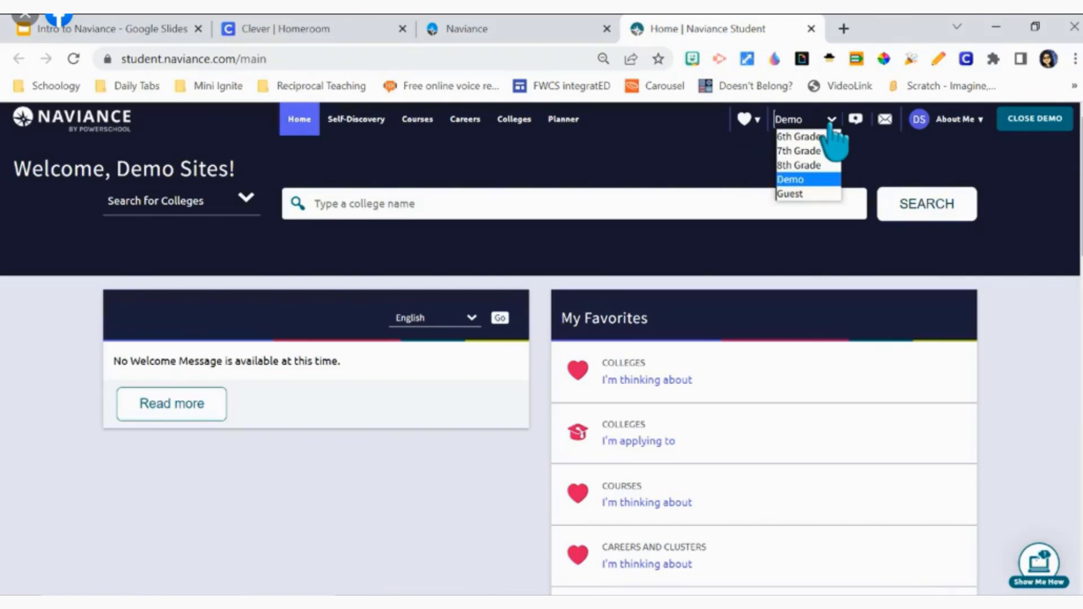
click(812, 165)
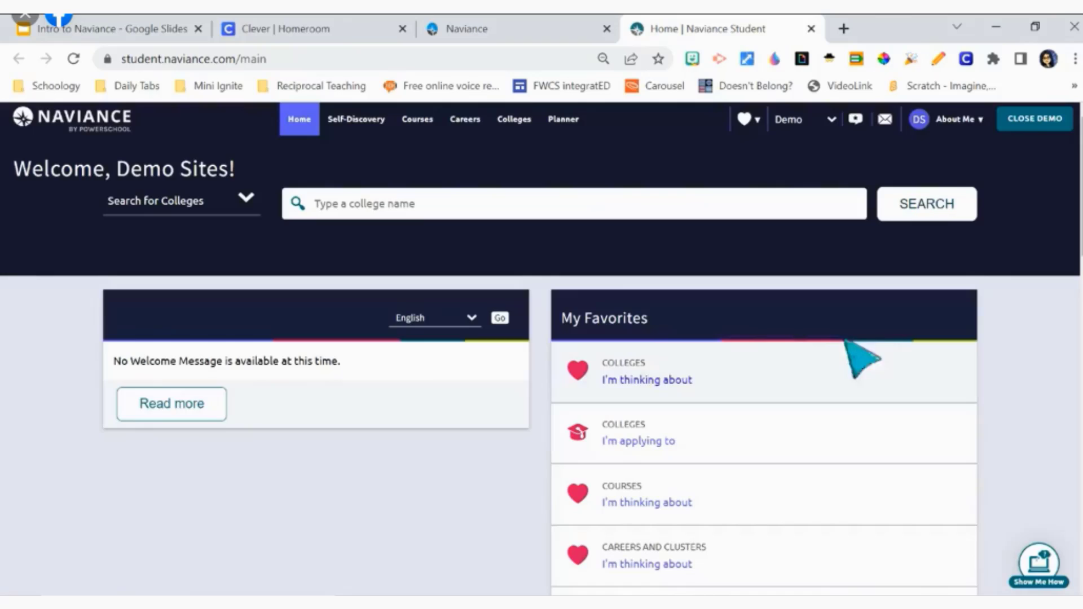
- Scroll past My Favorites to the To-Dos, What's New and Your Voice Matters cards
scroll(987, 465, down, 2)
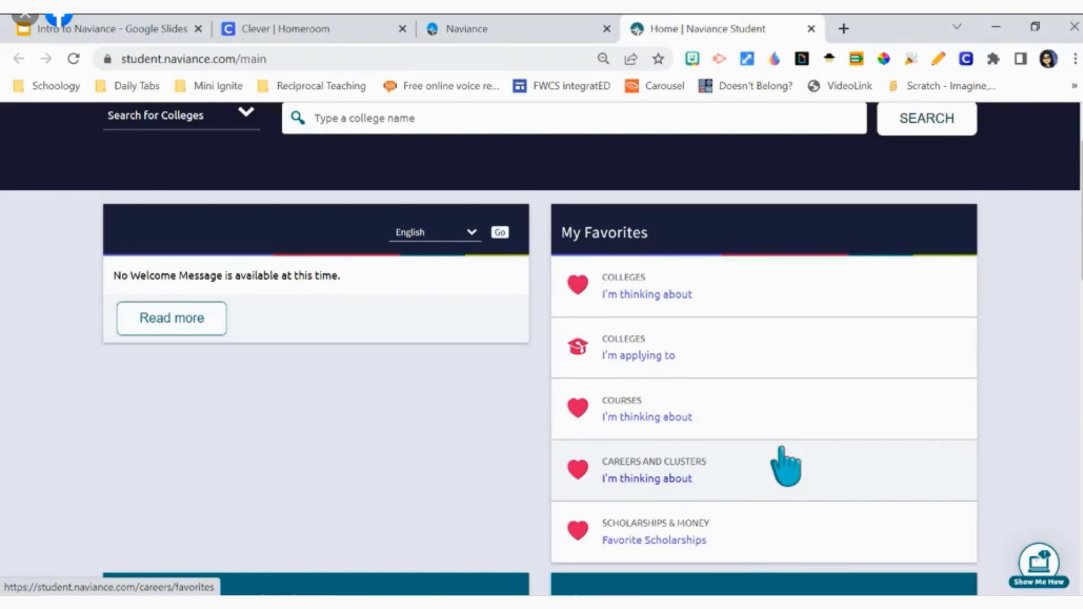
scroll(786, 466, down, 2)
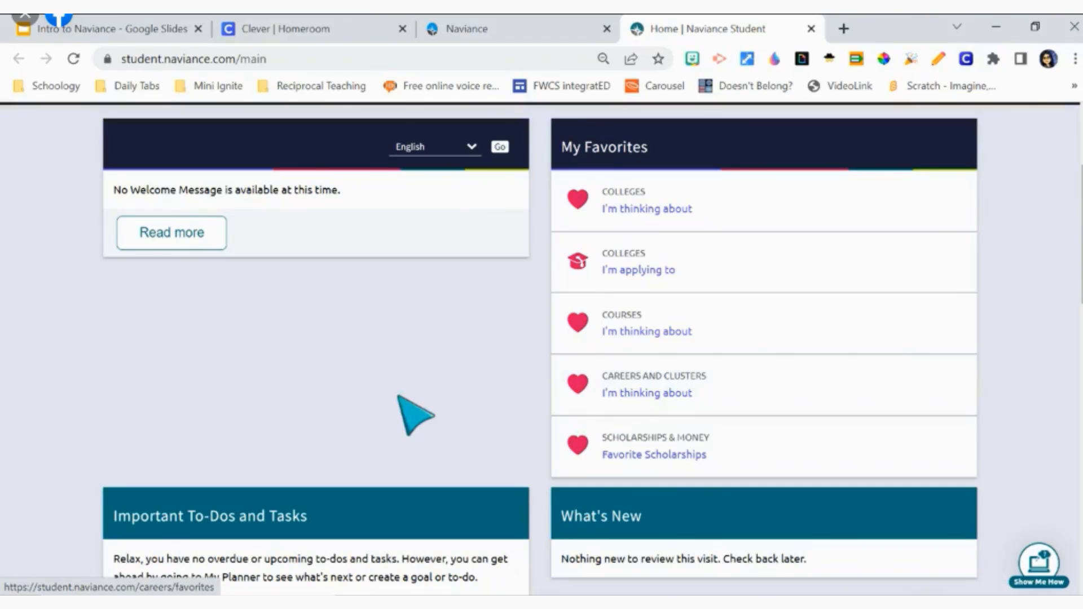
scroll(406, 406, down, 5)
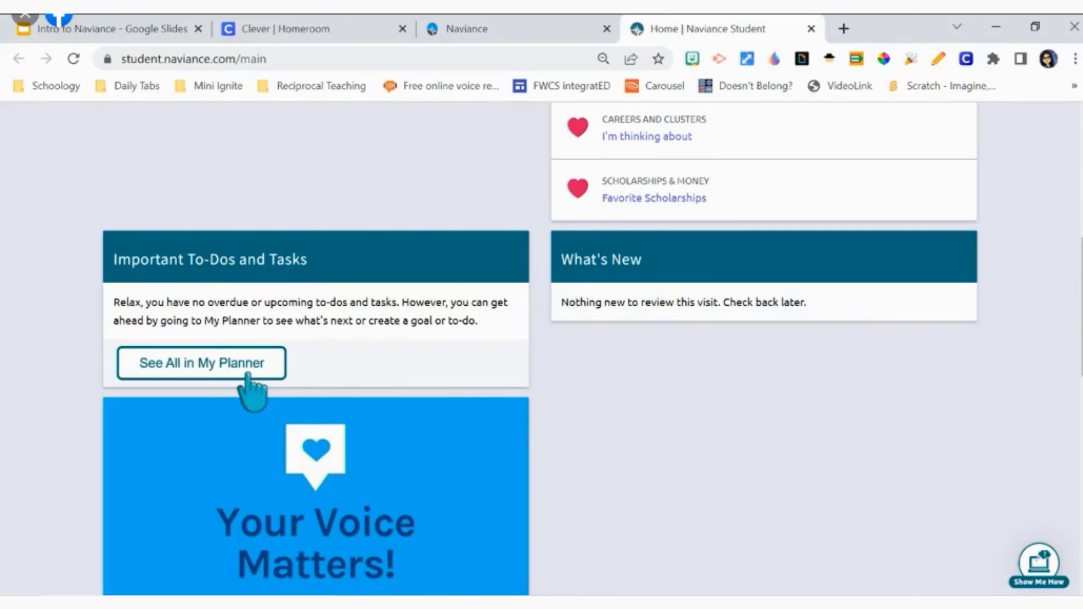
- Scroll to the From My School links and footer contact details at the page bottom
scroll(246, 378, down, 10)
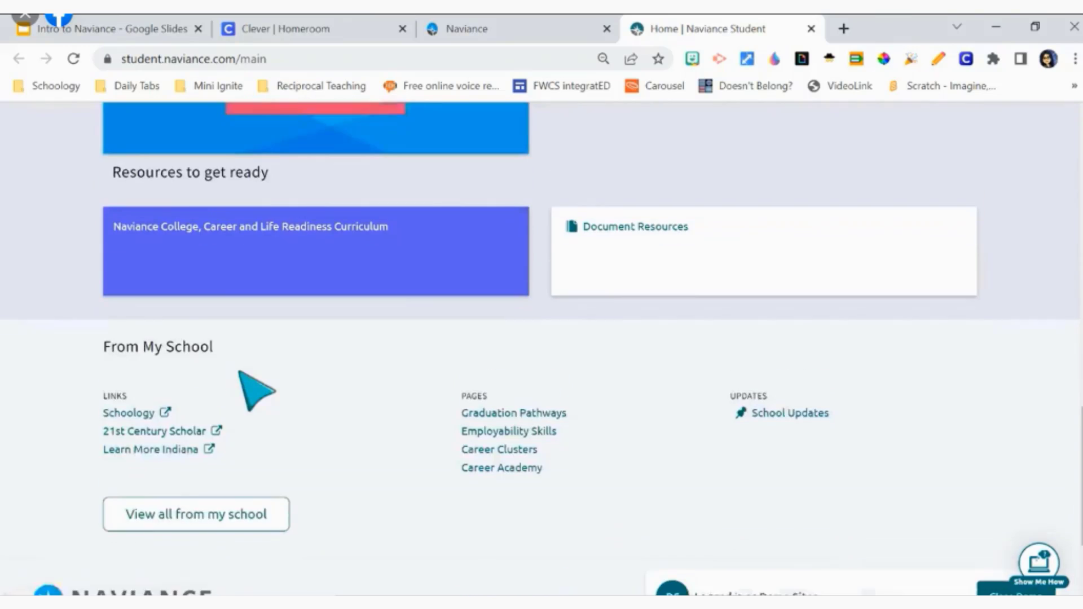
scroll(238, 371, down, 2)
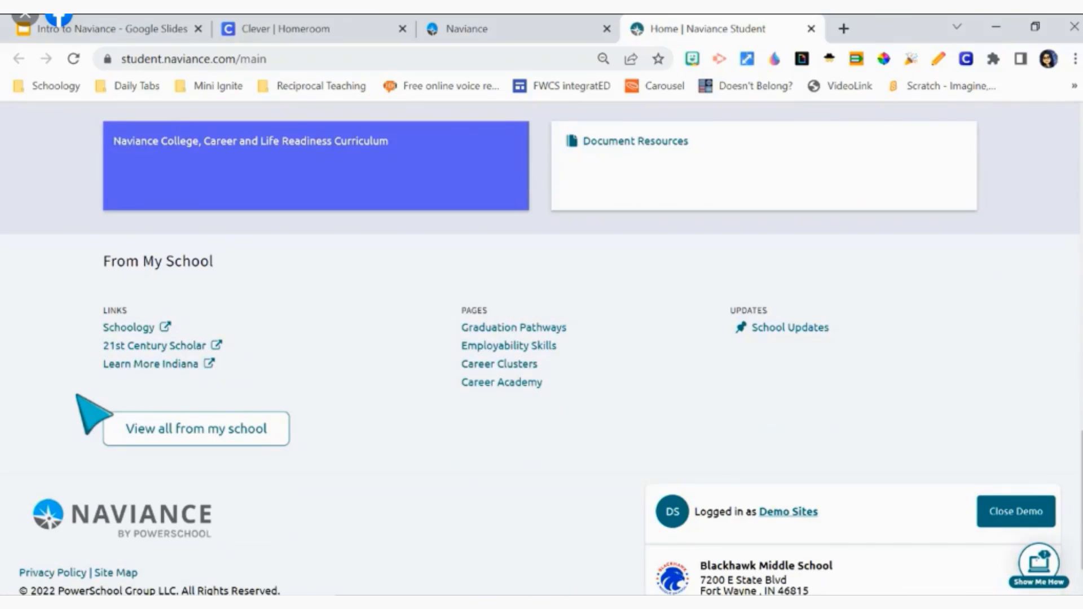
scroll(90, 415, down, 1)
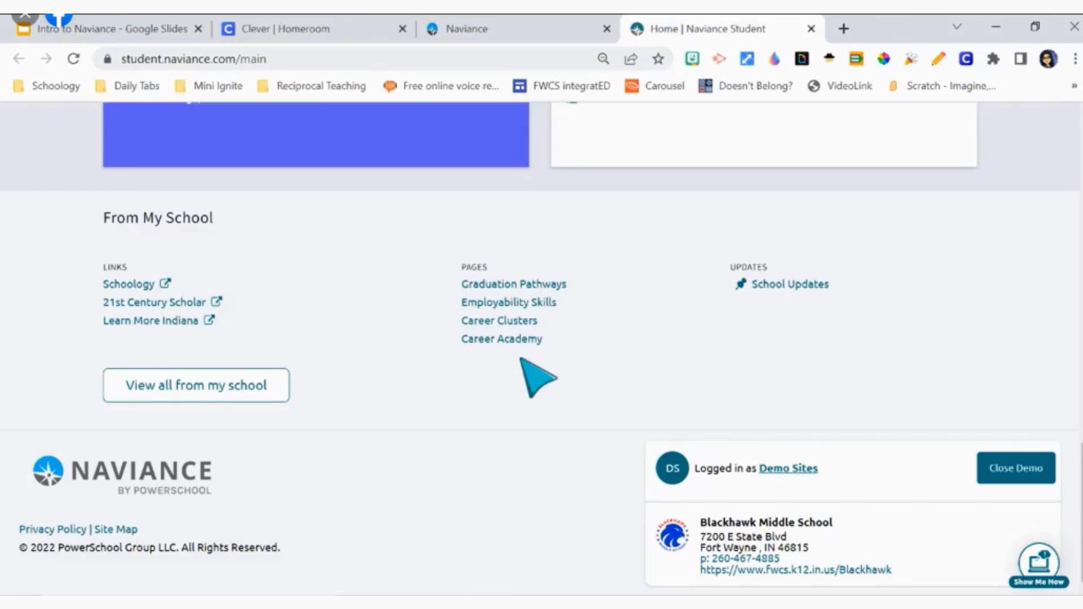
click(506, 304)
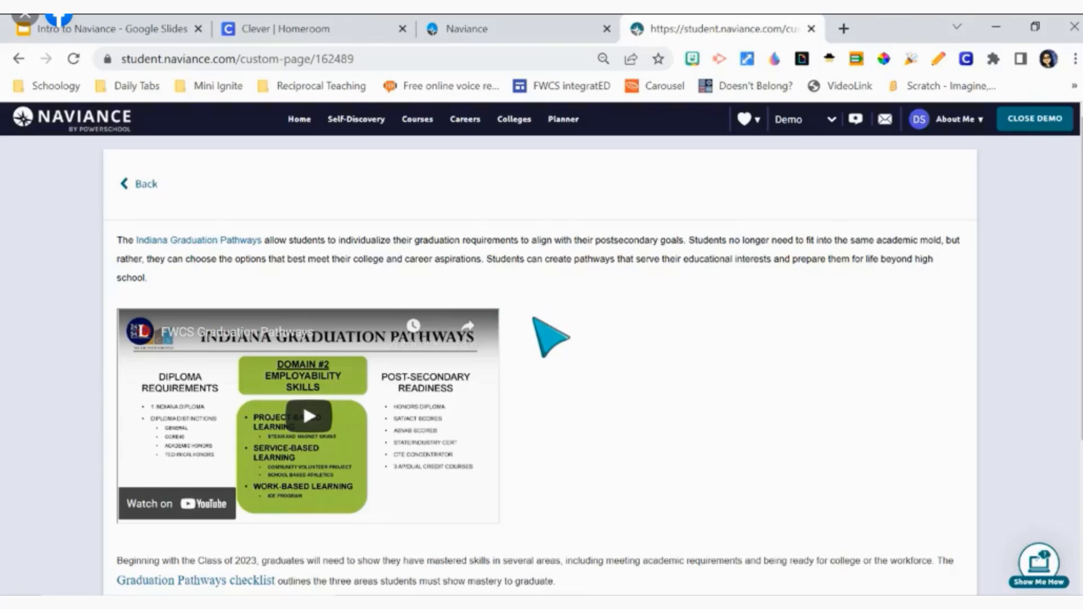
click(144, 186)
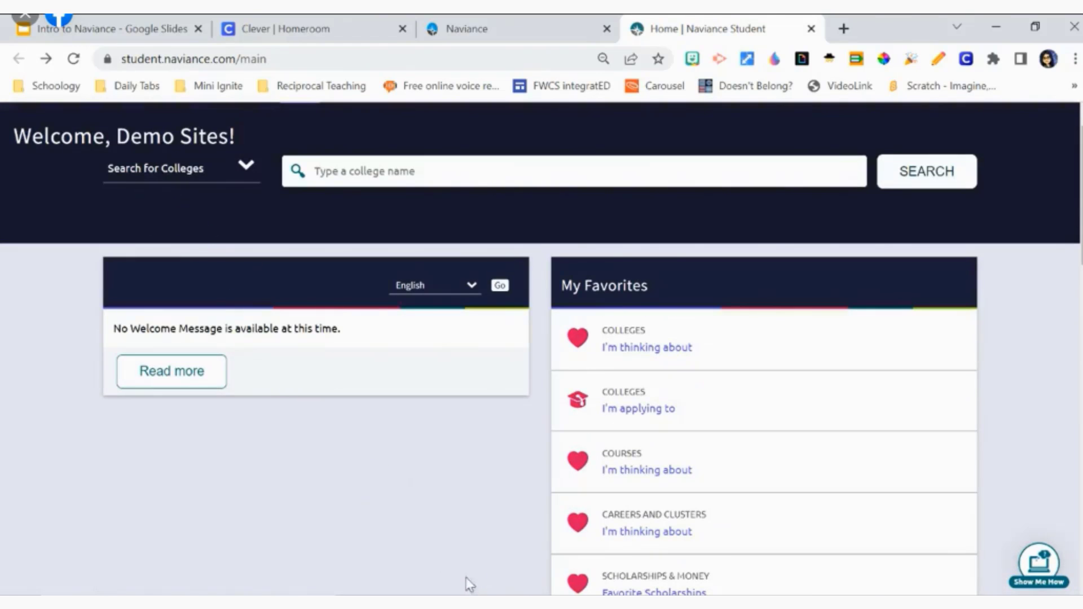
scroll(425, 497, down, 10)
scroll(424, 496, down, 5)
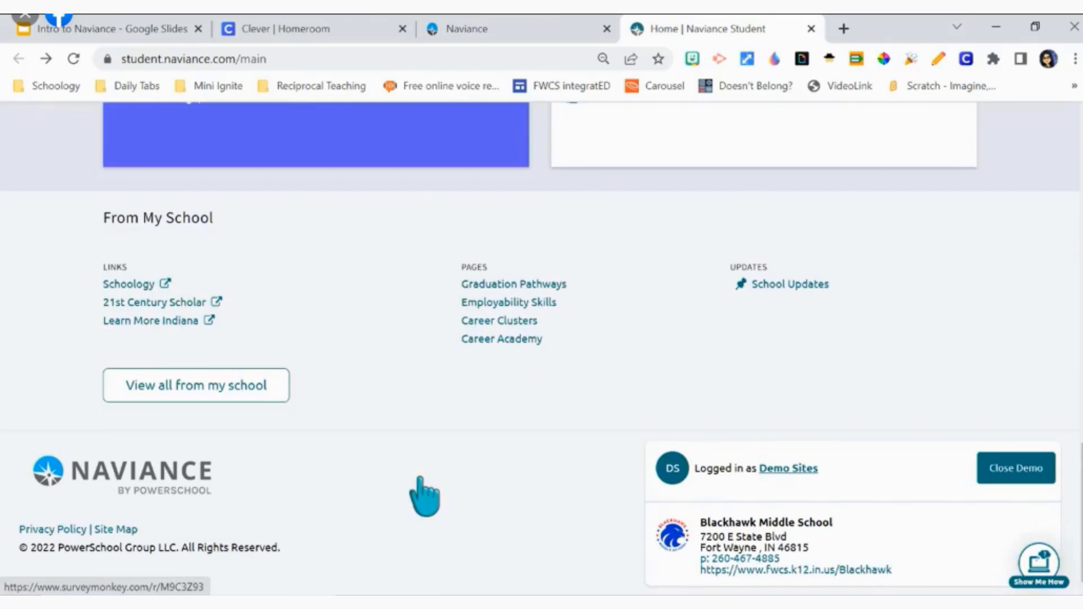
- View the Blackhawk Middle School updates in Schoology from School Updates, then return to Naviance Student home
click(779, 285)
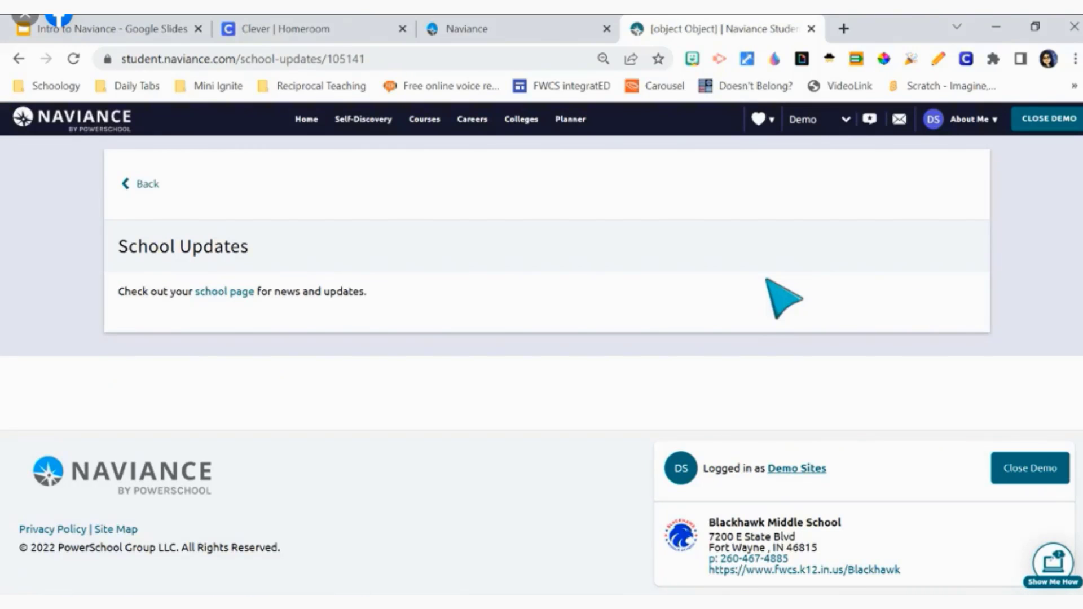
click(231, 293)
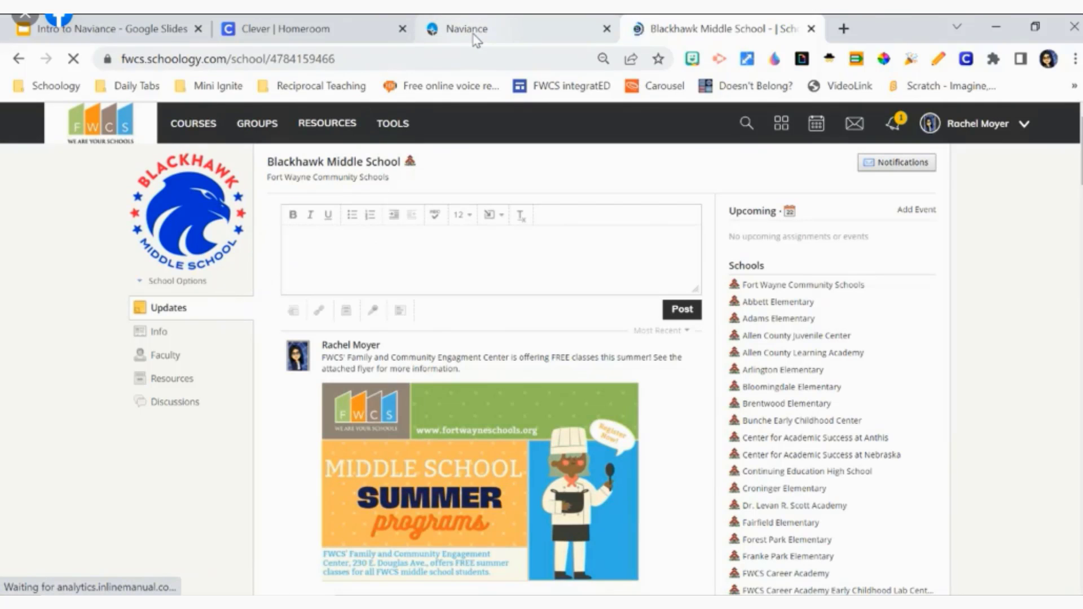
click(475, 36)
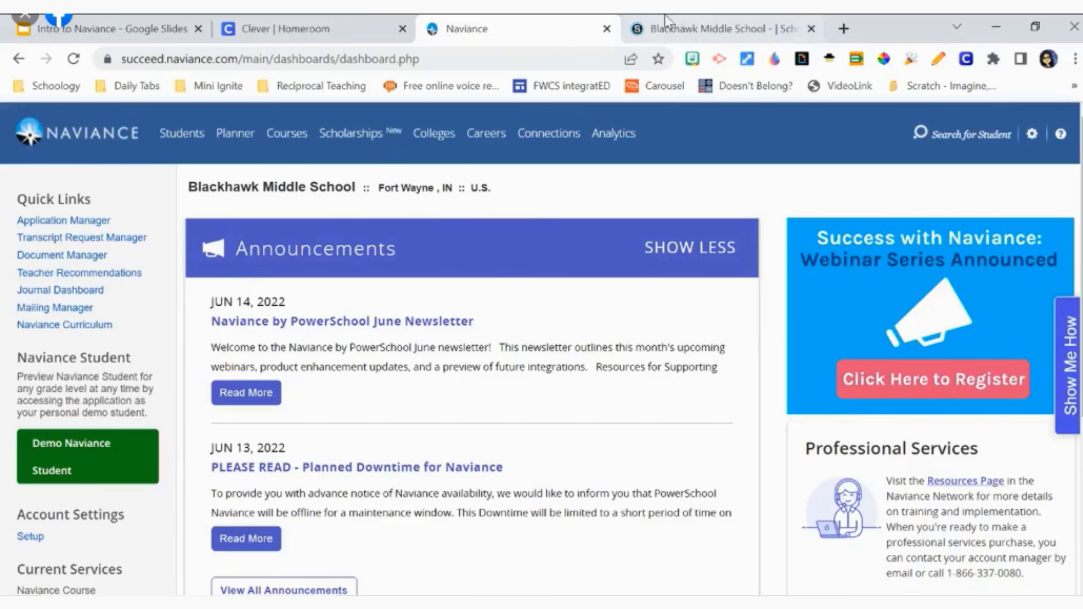
click(677, 28)
click(20, 58)
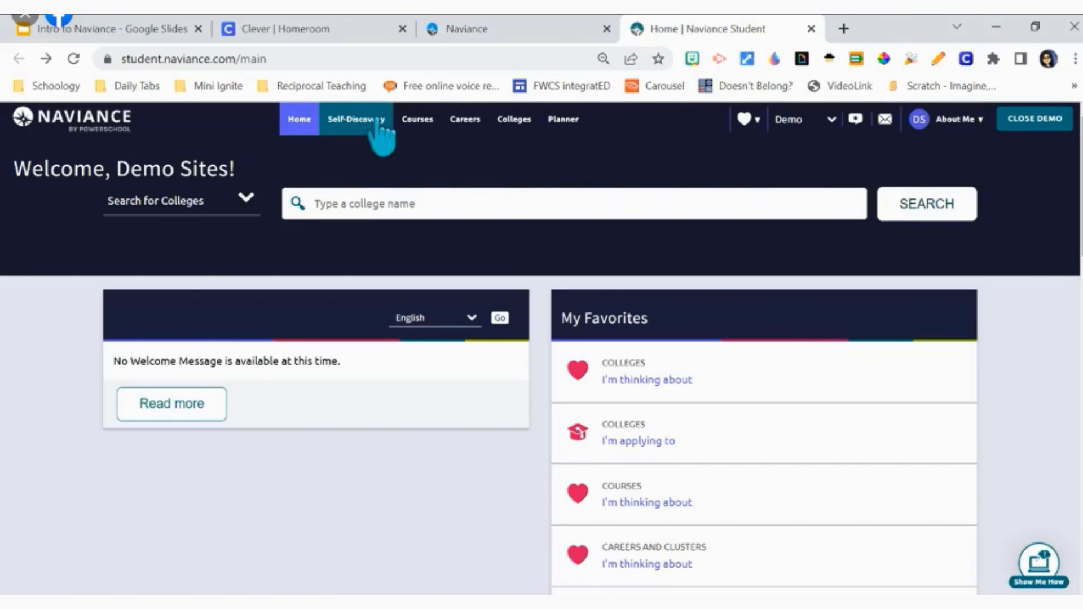
- Open Self-Discovery Home and scroll through the AchieveWorks assessment cards
mouse_move(376, 125)
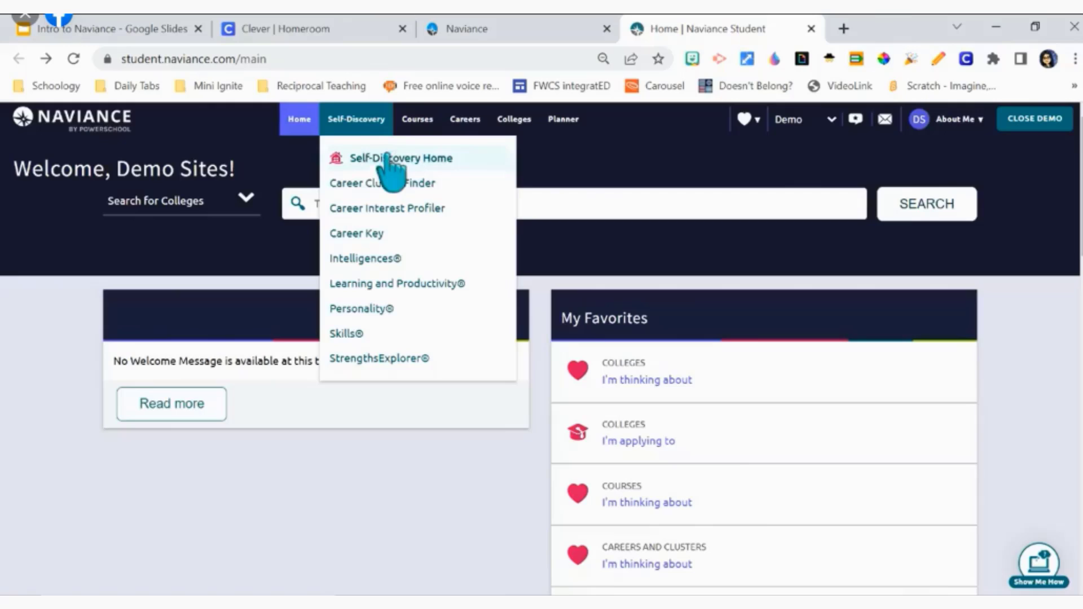
click(384, 155)
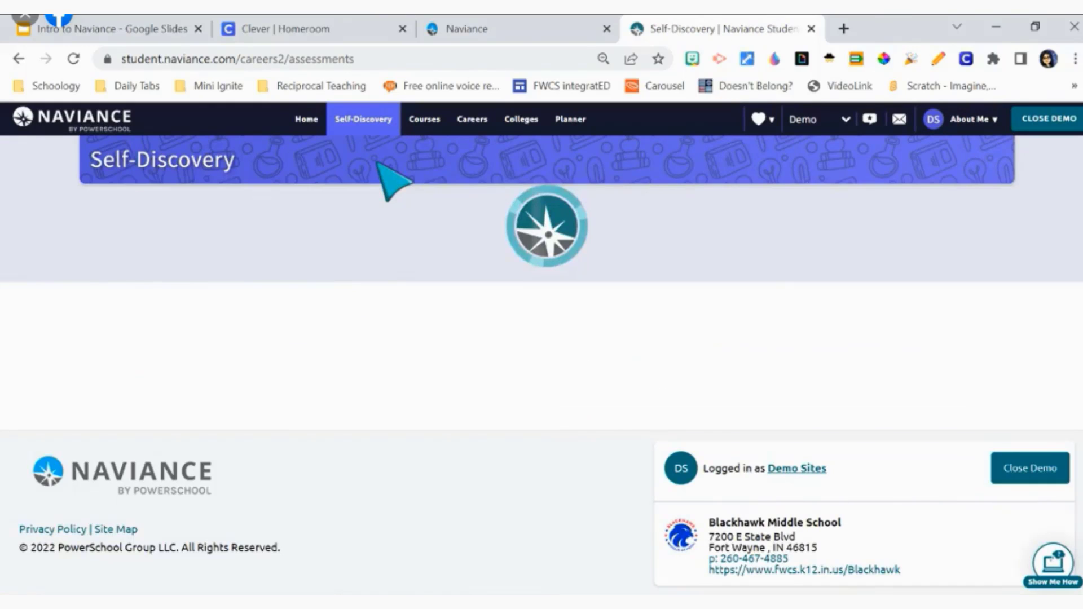
scroll(551, 477, down, 5)
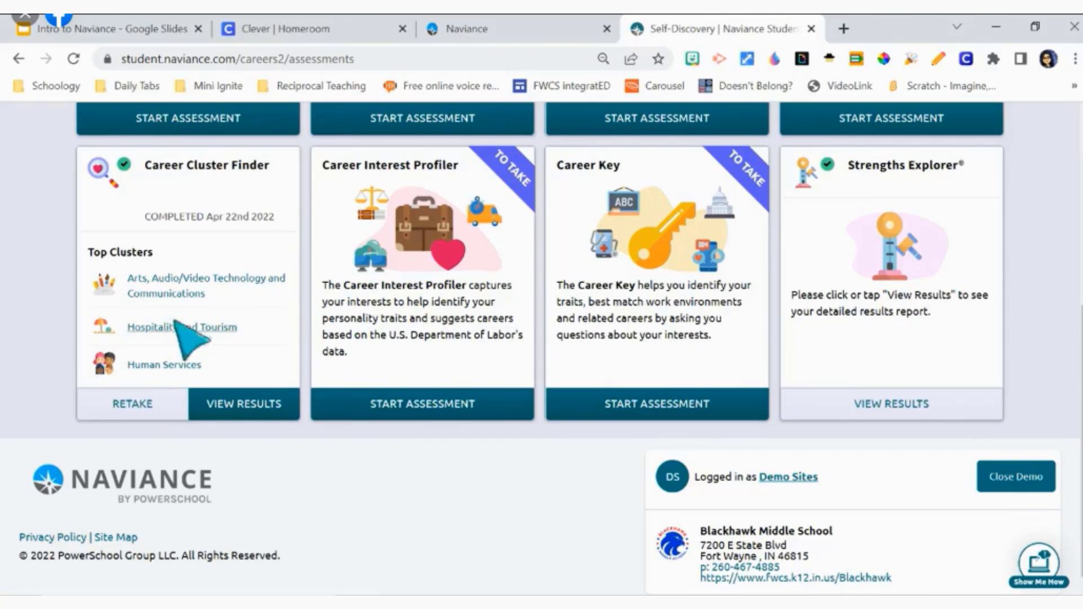
scroll(222, 365, up, 6)
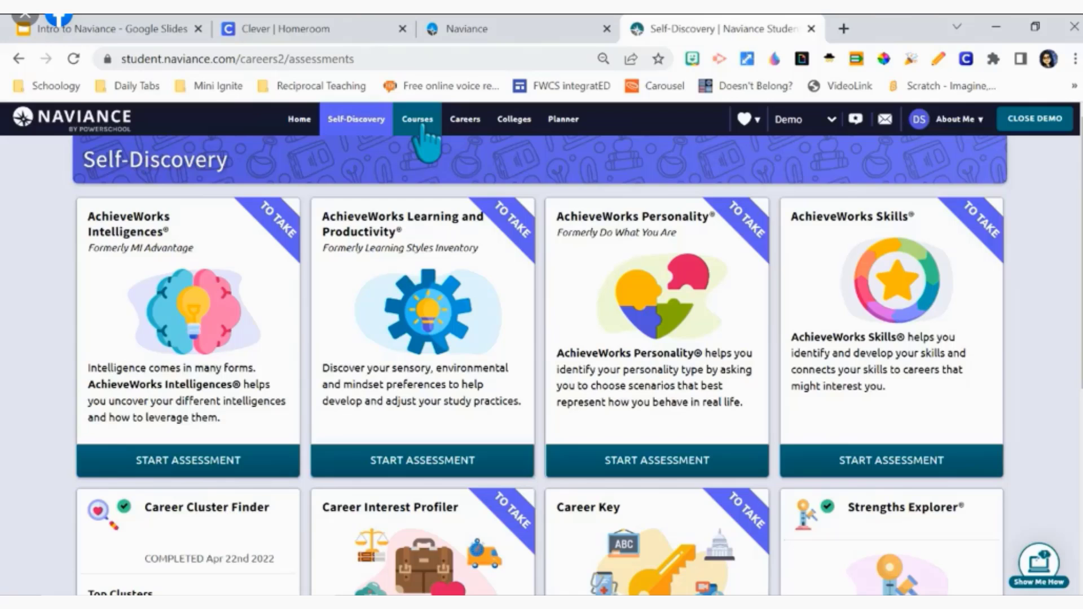
- Look at Favorite Careers and Clusters, then go to the Explore Careers page
click(463, 120)
click(495, 161)
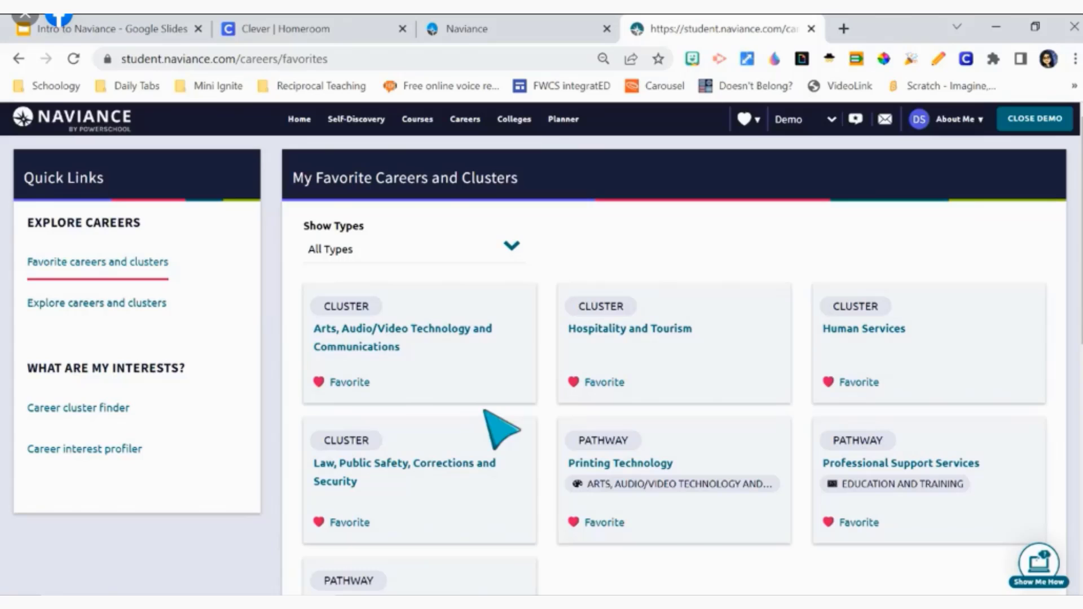
click(472, 125)
click(481, 181)
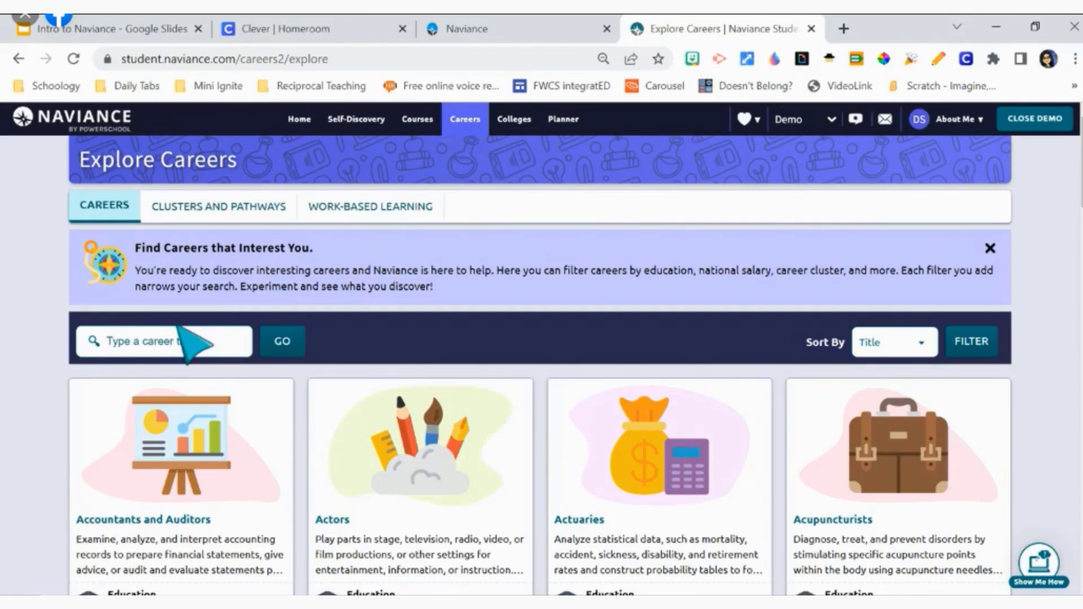
scroll(479, 494, down, 3)
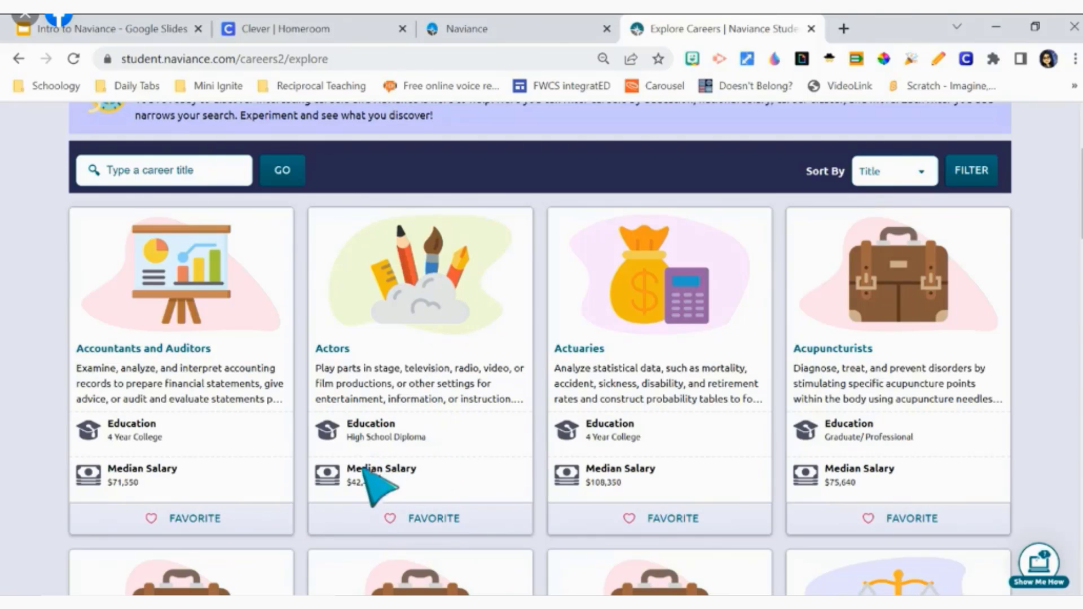
- Favorite the Actors card and open the Actors occupation overview
click(465, 520)
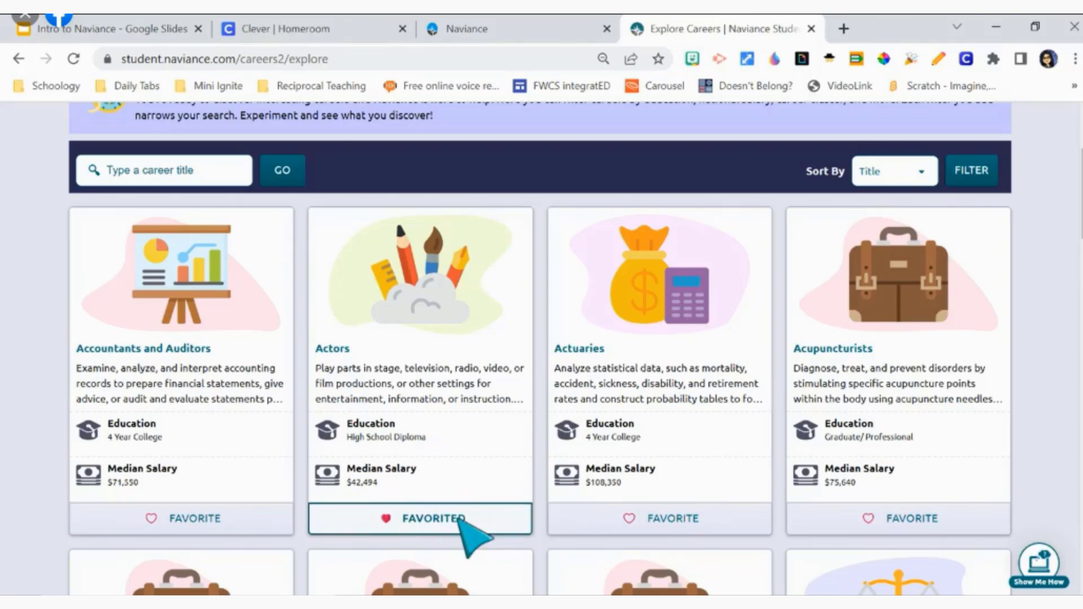
click(391, 521)
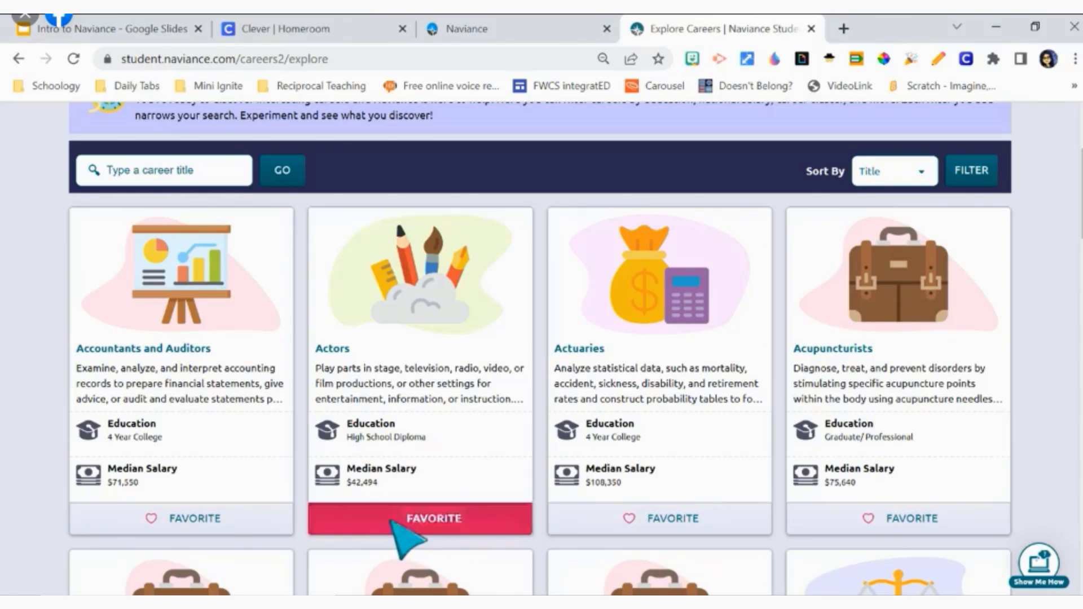
click(338, 348)
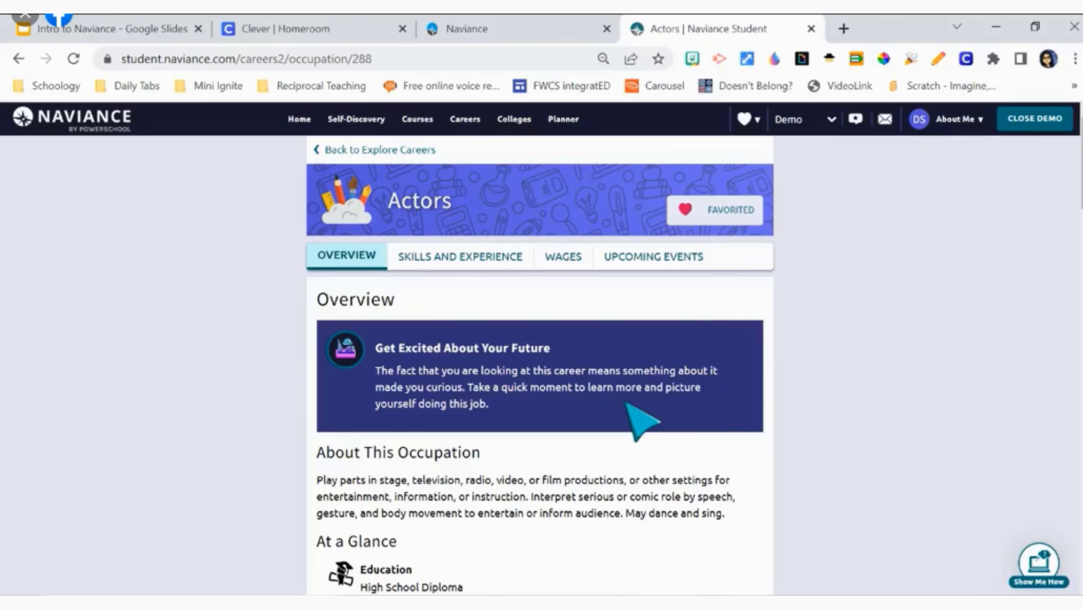
scroll(627, 404, down, 9)
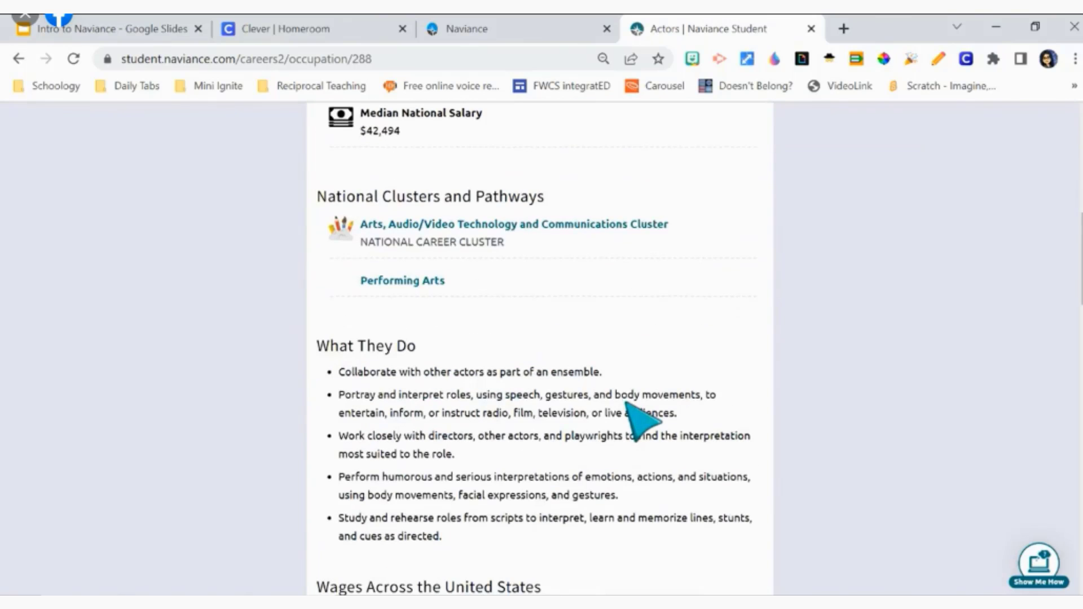
scroll(628, 404, down, 5)
scroll(627, 404, down, 3)
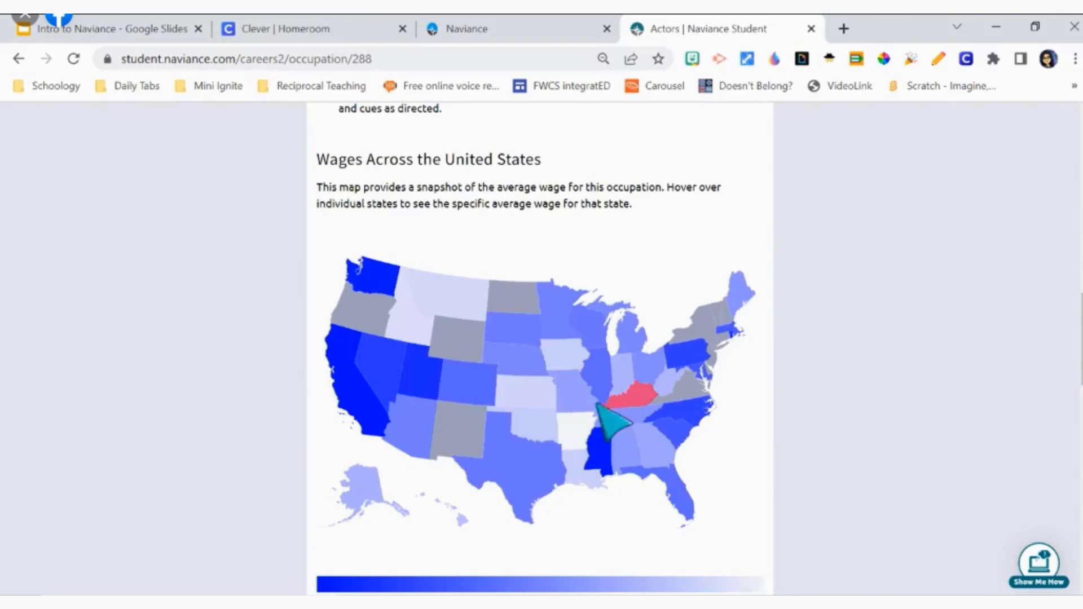
mouse_move(439, 361)
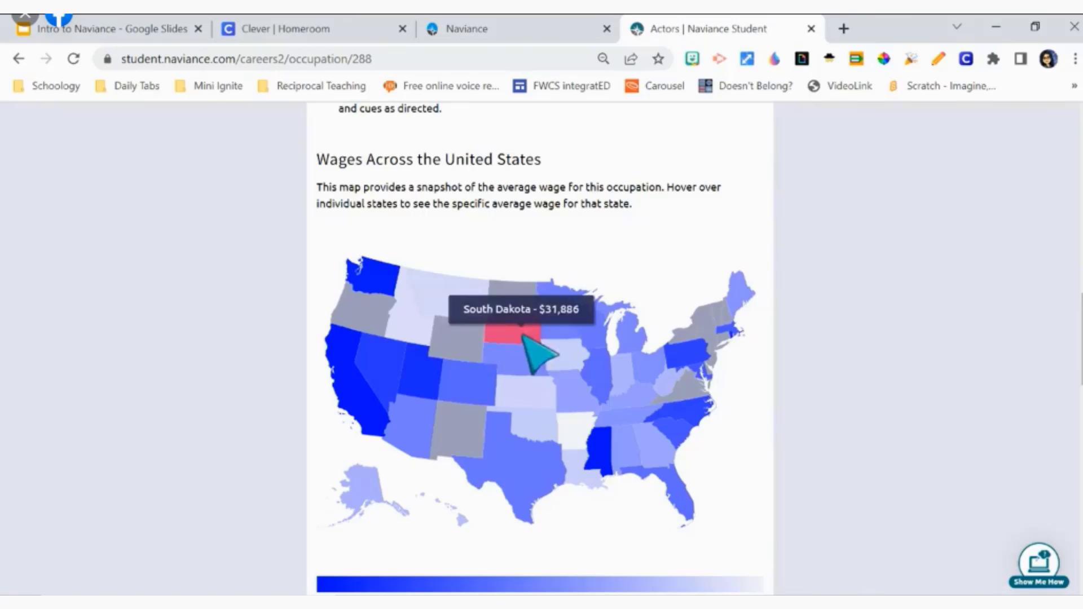
mouse_move(588, 364)
mouse_move(621, 376)
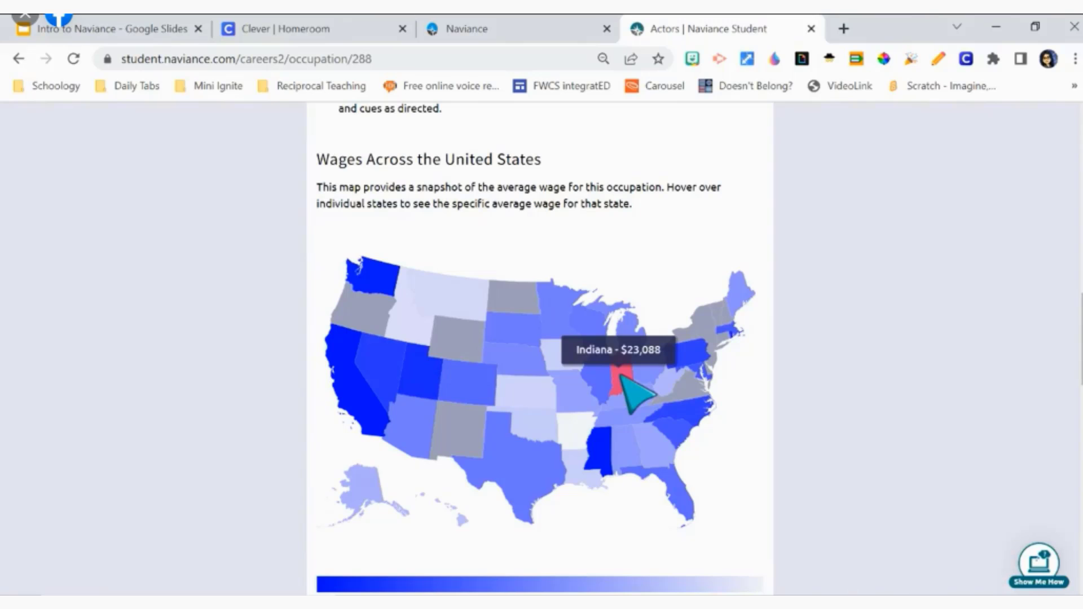
scroll(620, 376, down, 6)
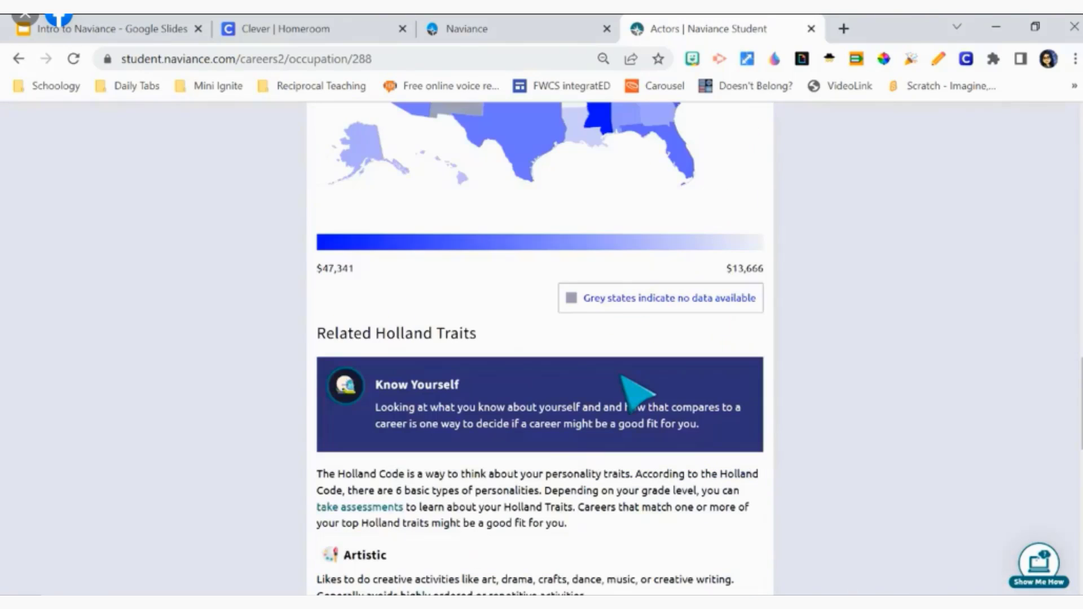
scroll(623, 378, down, 12)
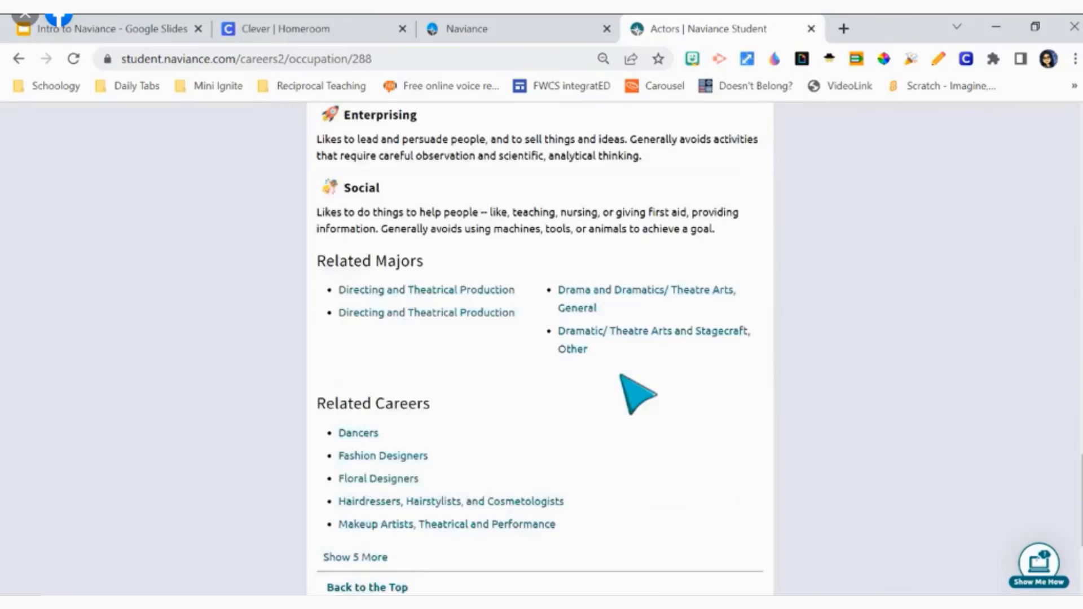
scroll(622, 376, up, 15)
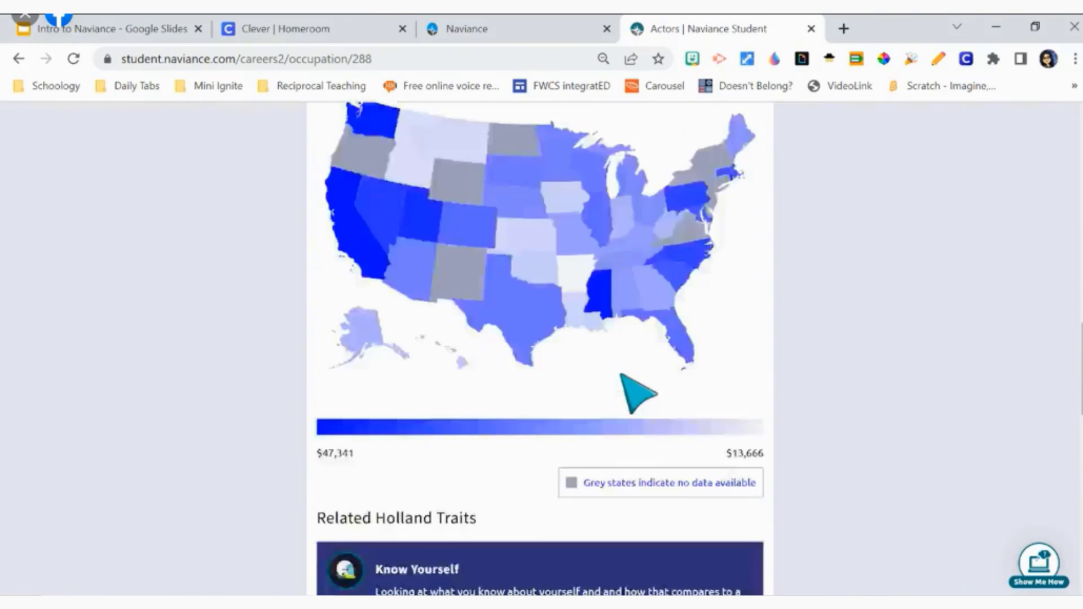
scroll(635, 390, up, 5)
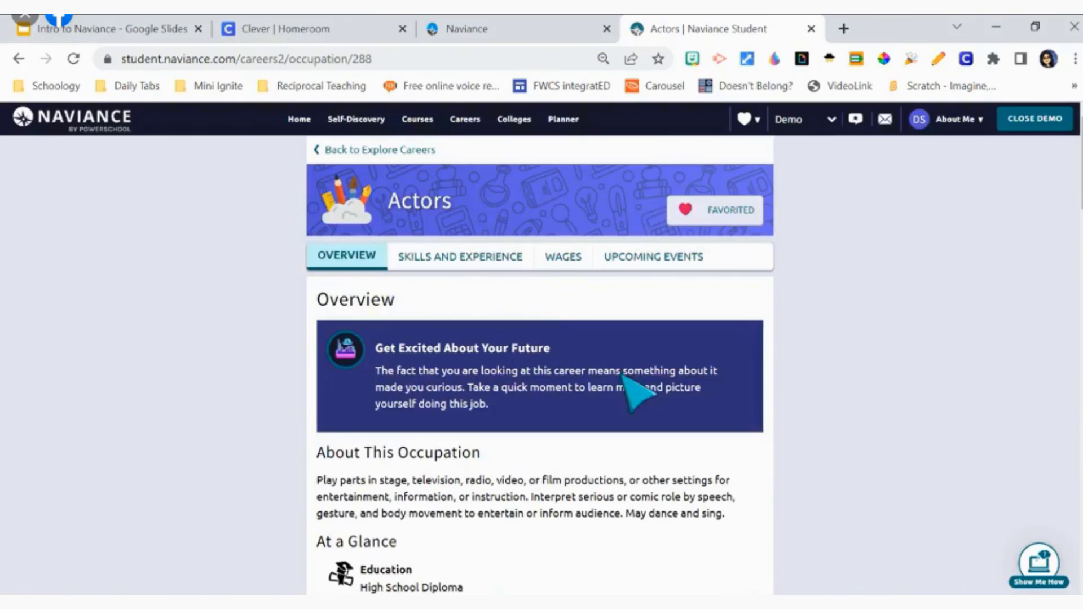
- View the Actors Skills and Experience and Wages sections, then Upcoming Events showing no matches
click(438, 259)
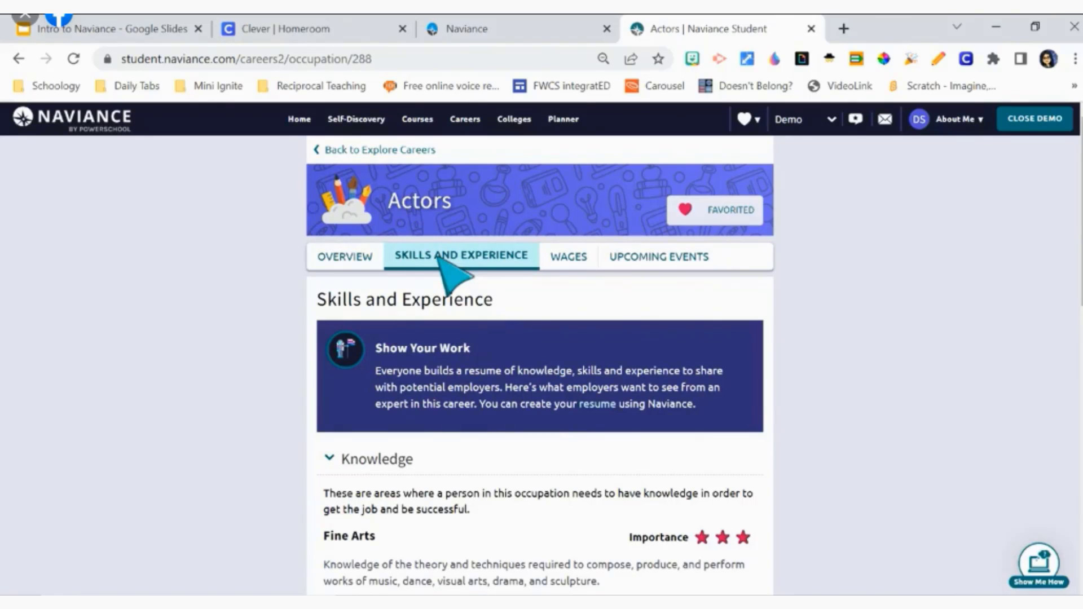
click(562, 256)
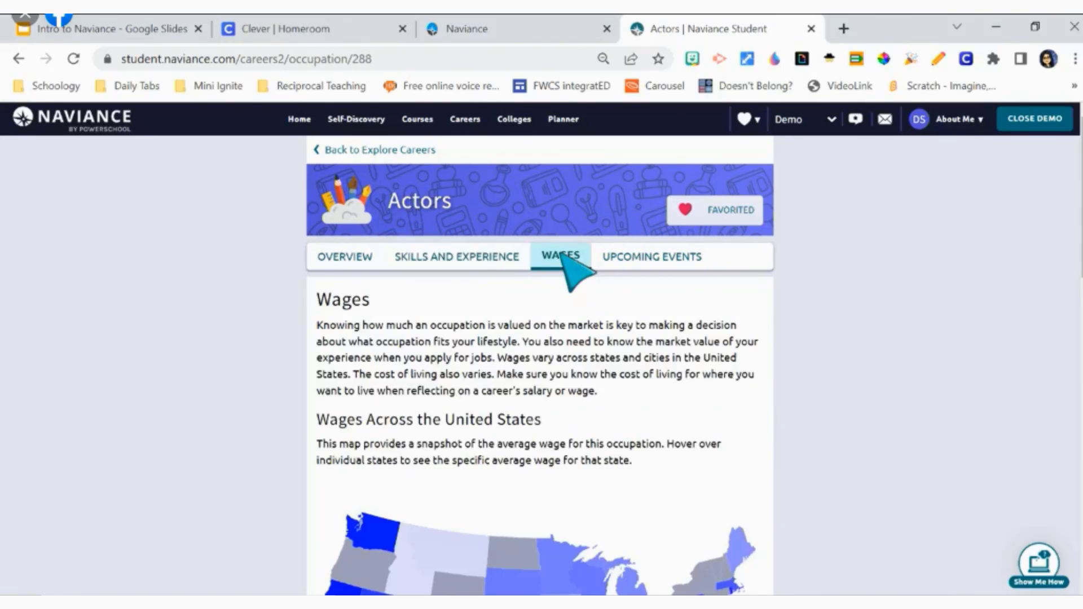
scroll(592, 338, down, 5)
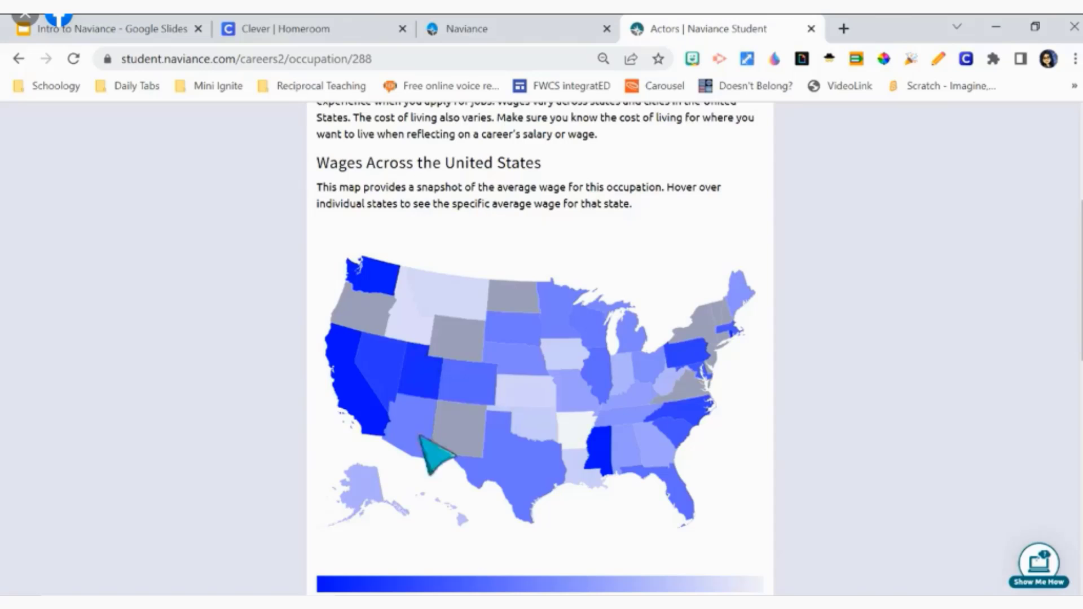
mouse_move(362, 403)
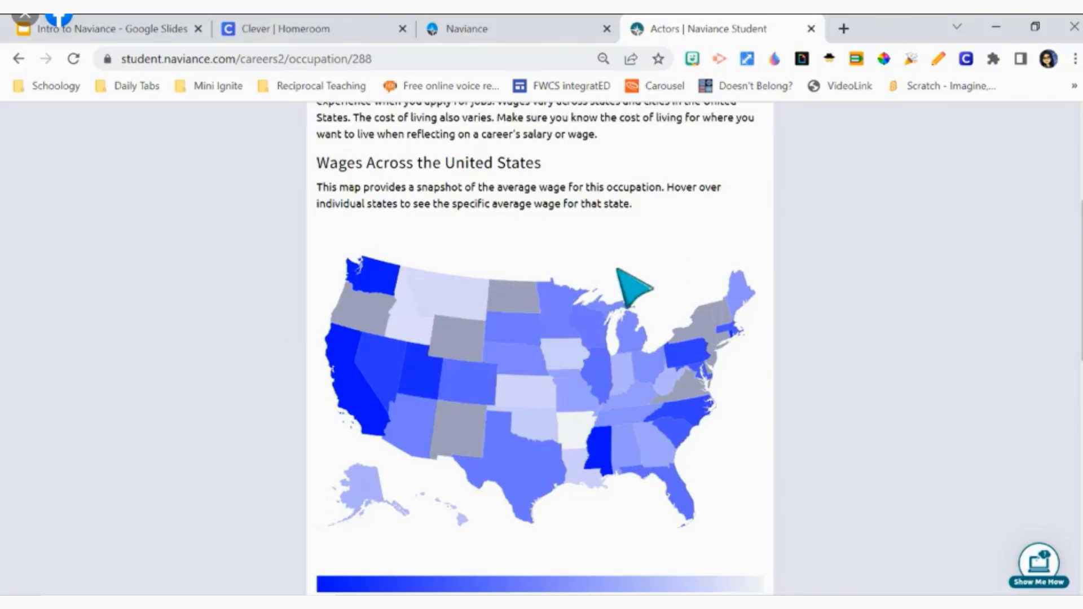
scroll(633, 285, up, 4)
click(668, 257)
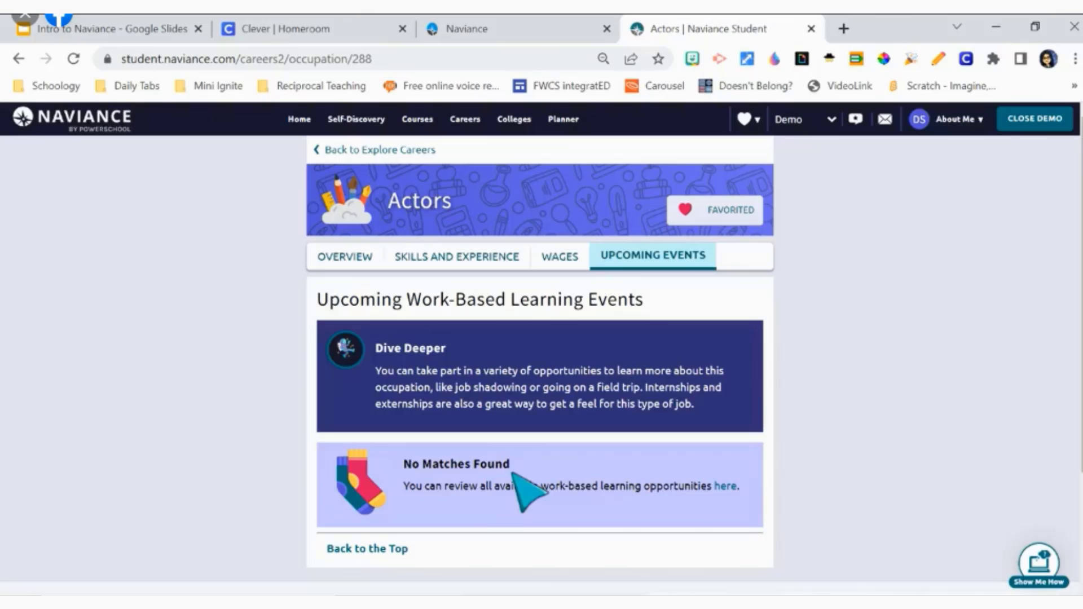
- Unfavorite Actors and bring up the Colleges menu options
click(705, 223)
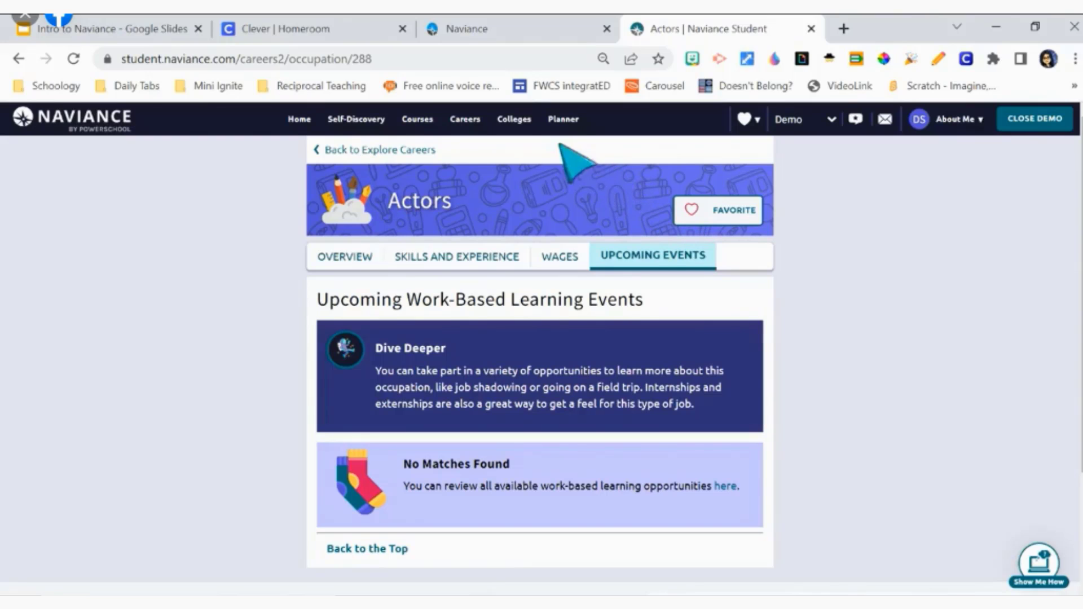
click(529, 125)
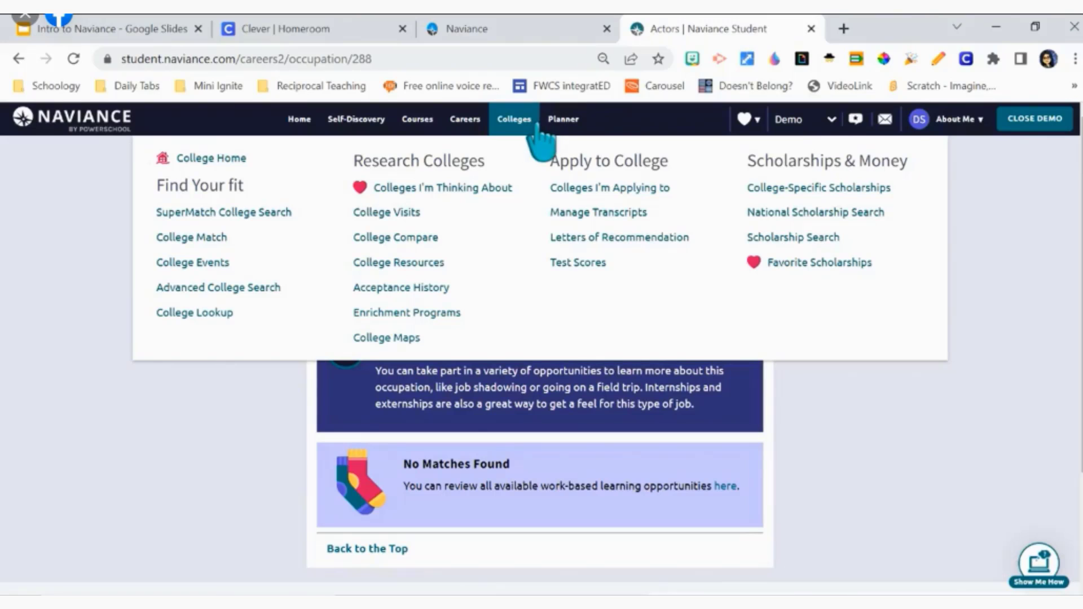
- Show the Planner dropdown with Planner Home, Goals, To-Dos and Tasks
click(560, 121)
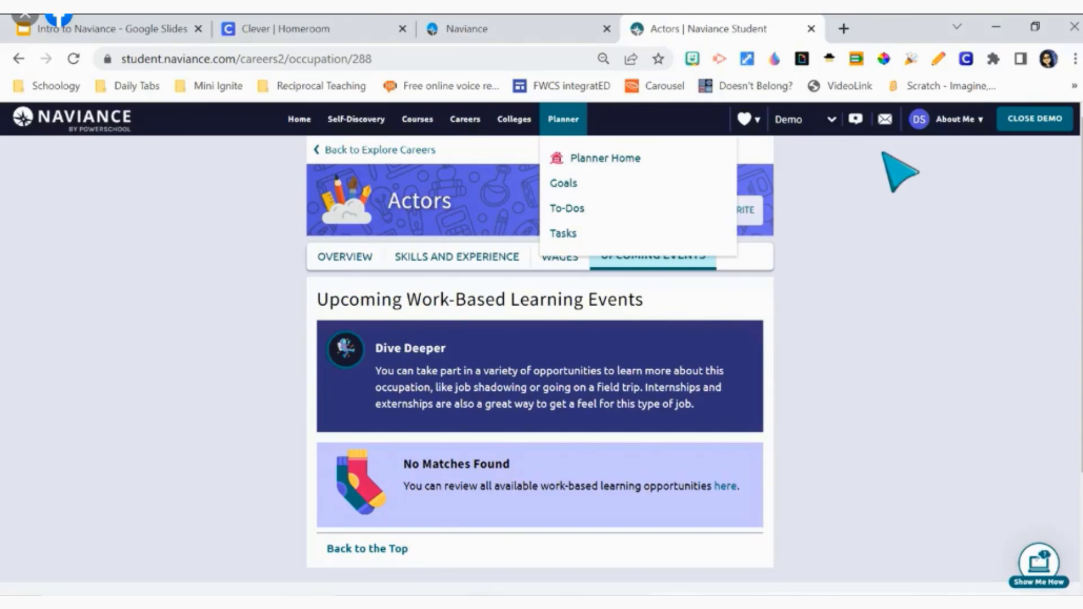
- Close the student demo, check the account settings menu, and return to the Intro to Naviance slides
click(1028, 120)
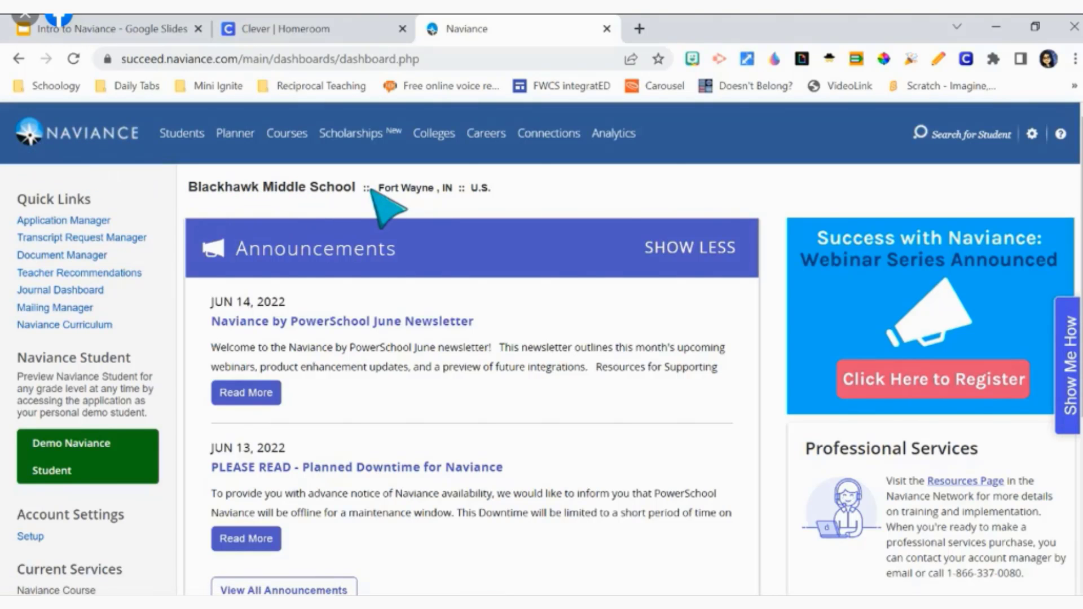
click(1030, 145)
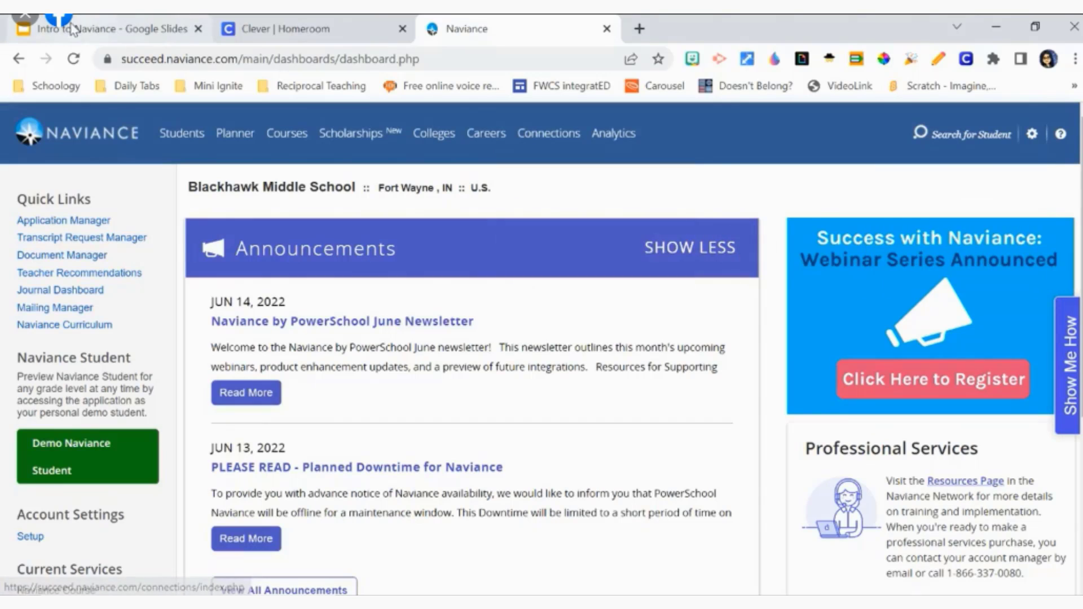
click(93, 36)
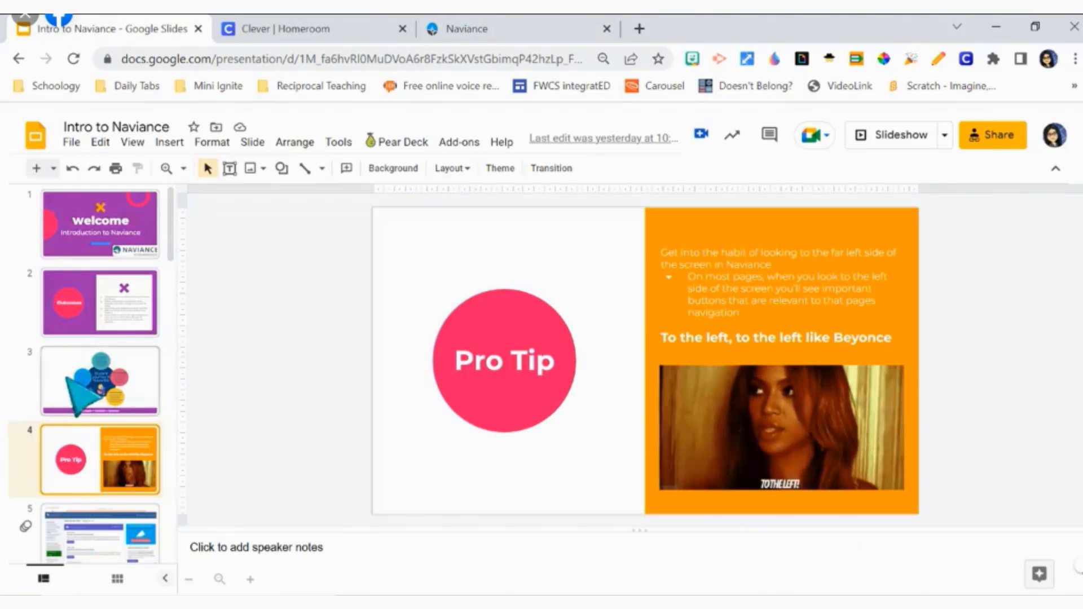
- Jump to slide 23, the Resources slide, from further down the filmstrip
scroll(73, 380, down, 15)
scroll(84, 389, down, 5)
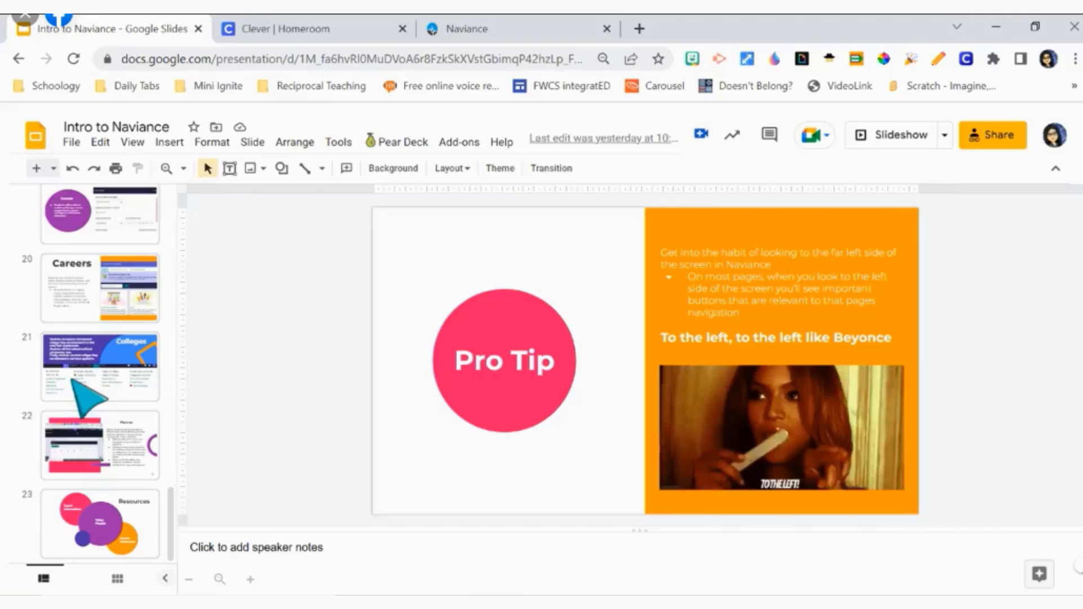
click(114, 528)
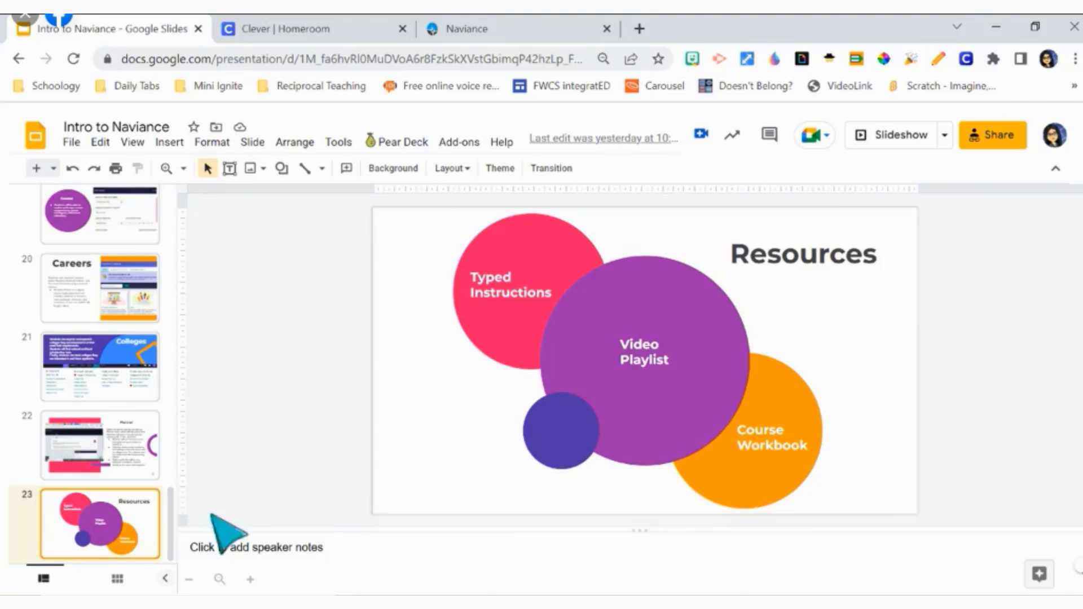
- Select the Video Playlist text on the Resources slide to bring up its YouTube playlist link
click(648, 366)
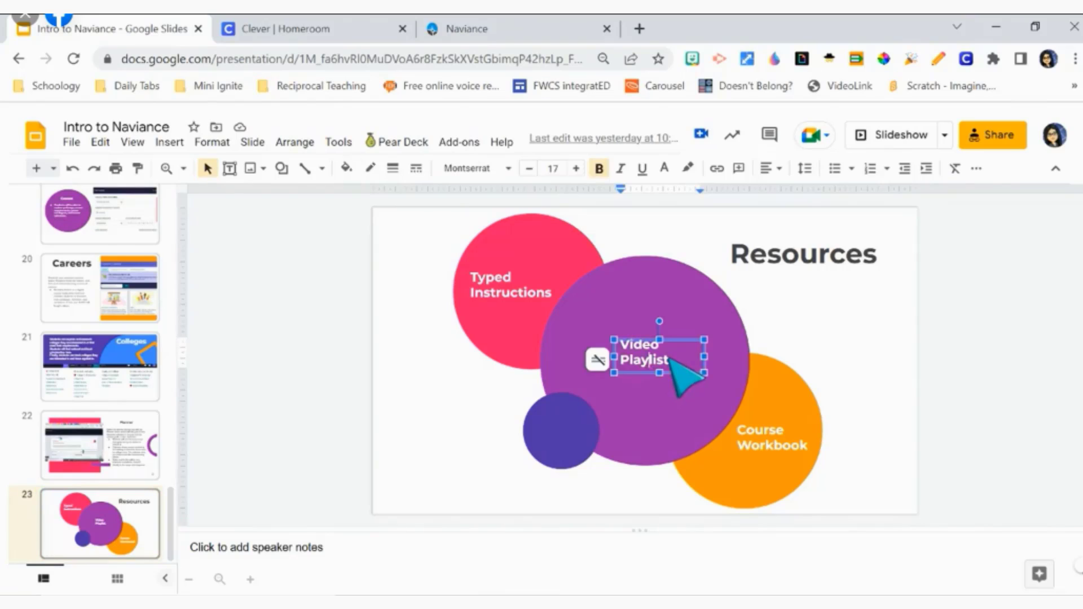